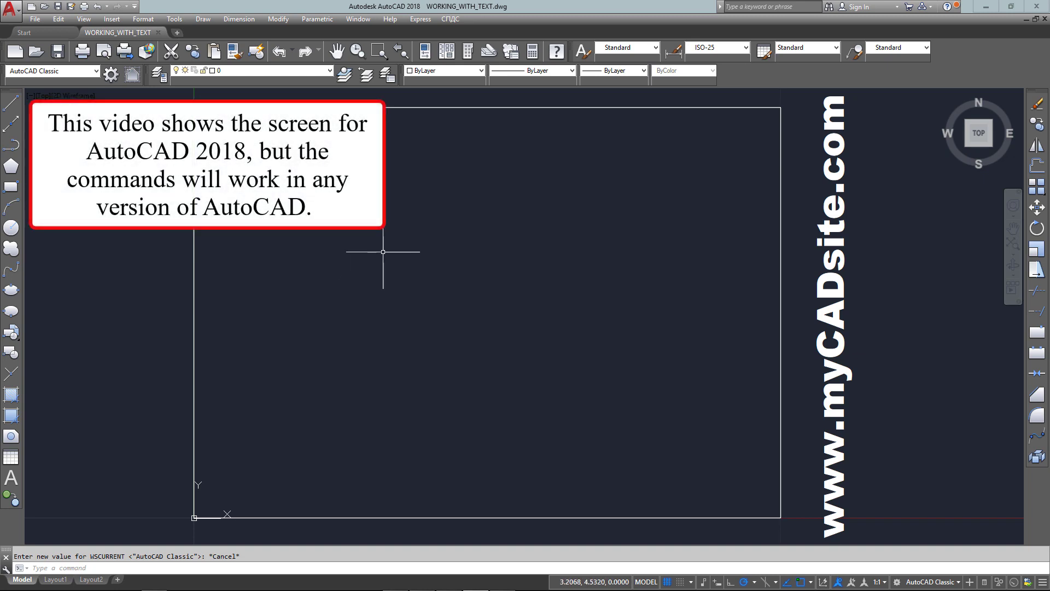
- Place the single-line text SAMPLE in the upper part of the border with height 1 and the default rotation of 0
{"action": "type", "text": "TEXT"}
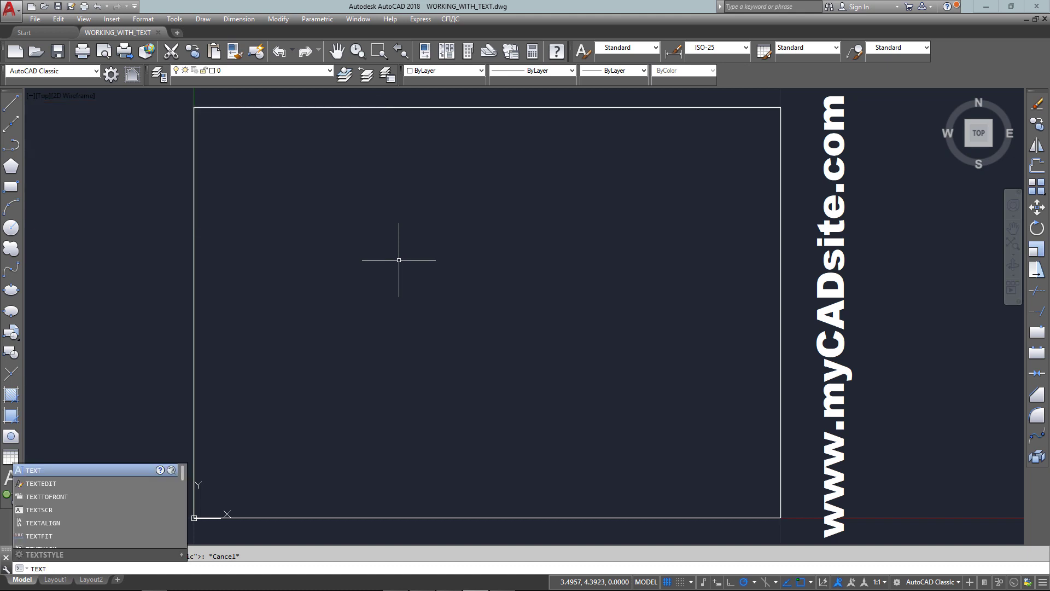
{"action": "key", "text": "Return"}
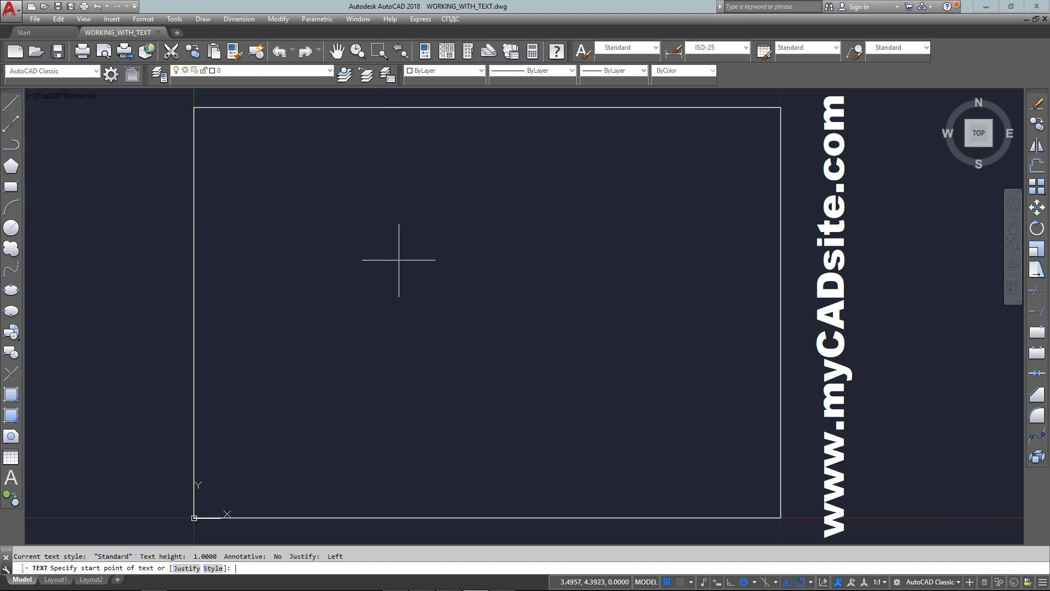
{"action": "left_click", "coordinate": [353, 243]}
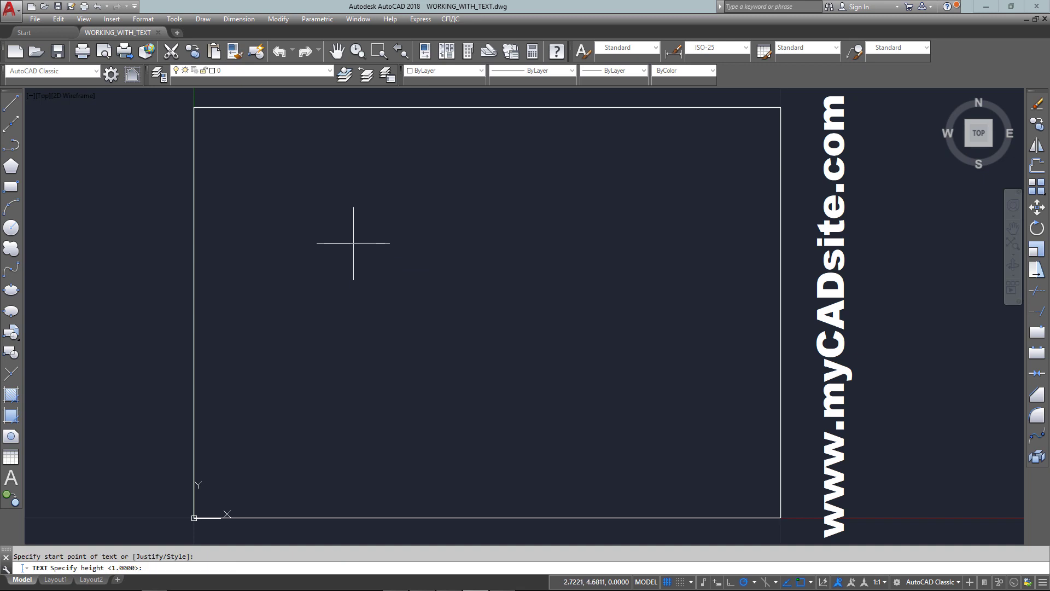
{"action": "type", "text": "1"}
{"action": "key", "text": "Return"}
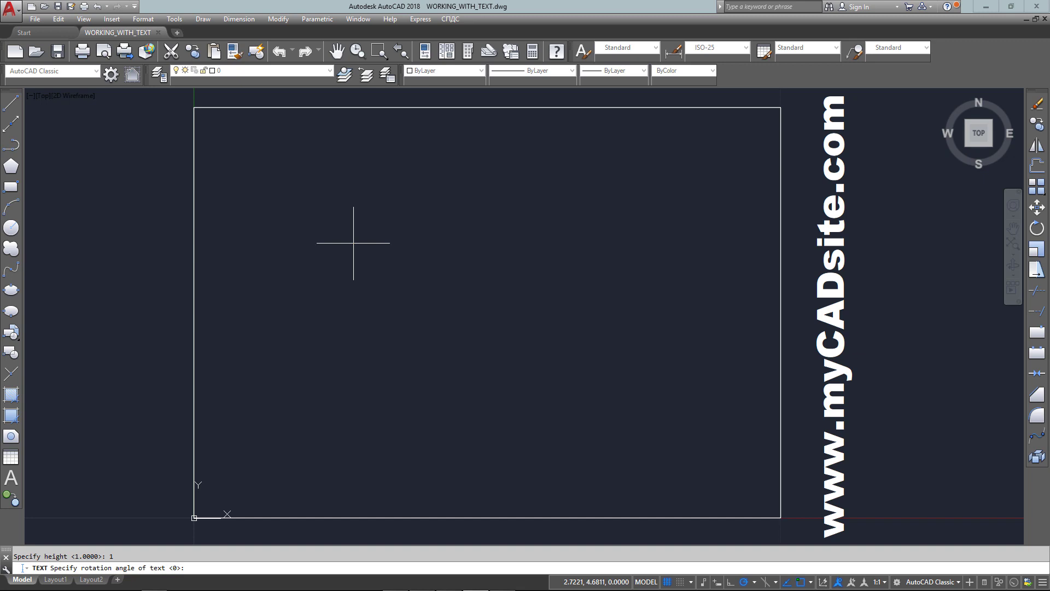
{"action": "key", "text": "Return"}
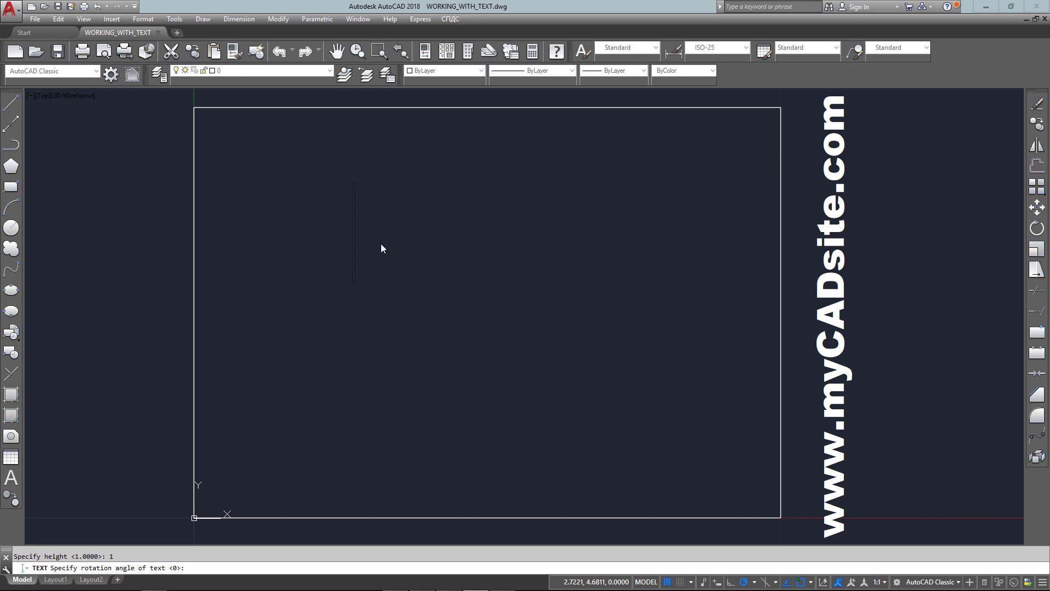
{"action": "type", "text": "SA"}
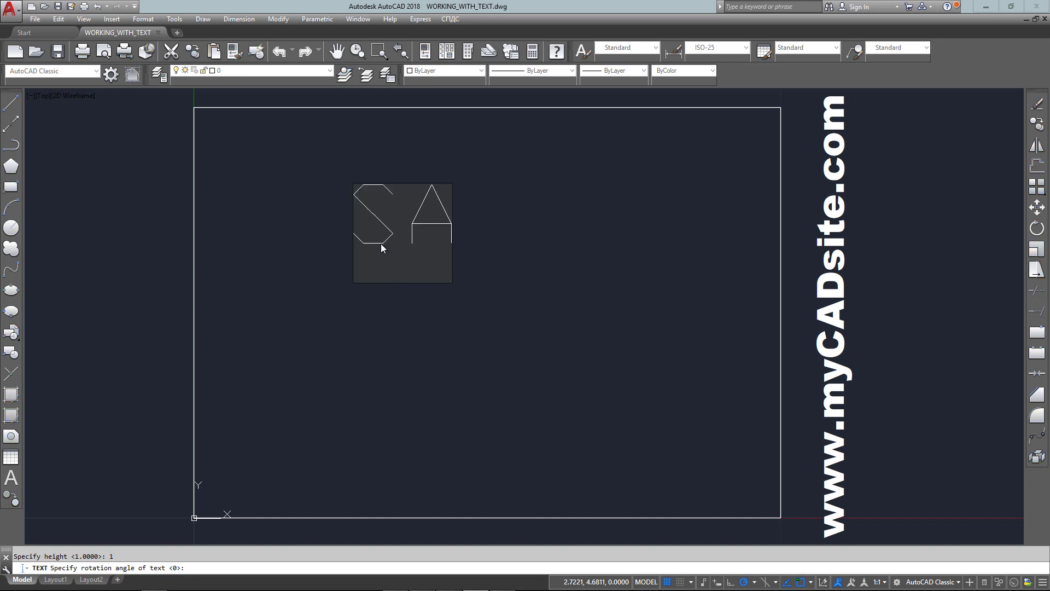
{"action": "type", "text": "MPLE"}
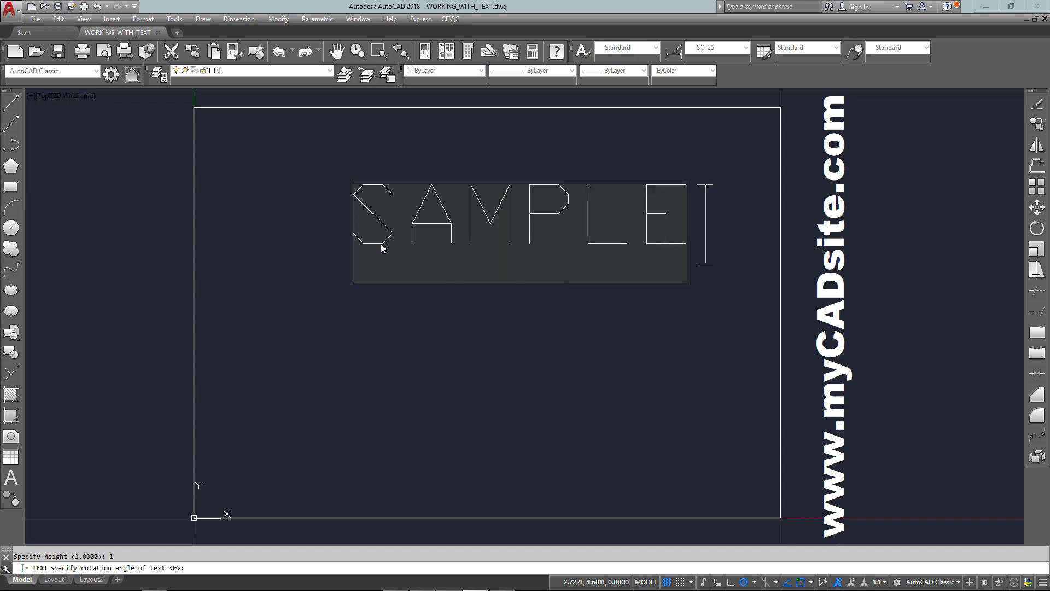
{"action": "key", "text": "Escape"}
- Assign the SAMPLE text to the OBJECT layer, and reassign it to the TEXT layer
{"action": "left_click", "coordinate": [453, 203]}
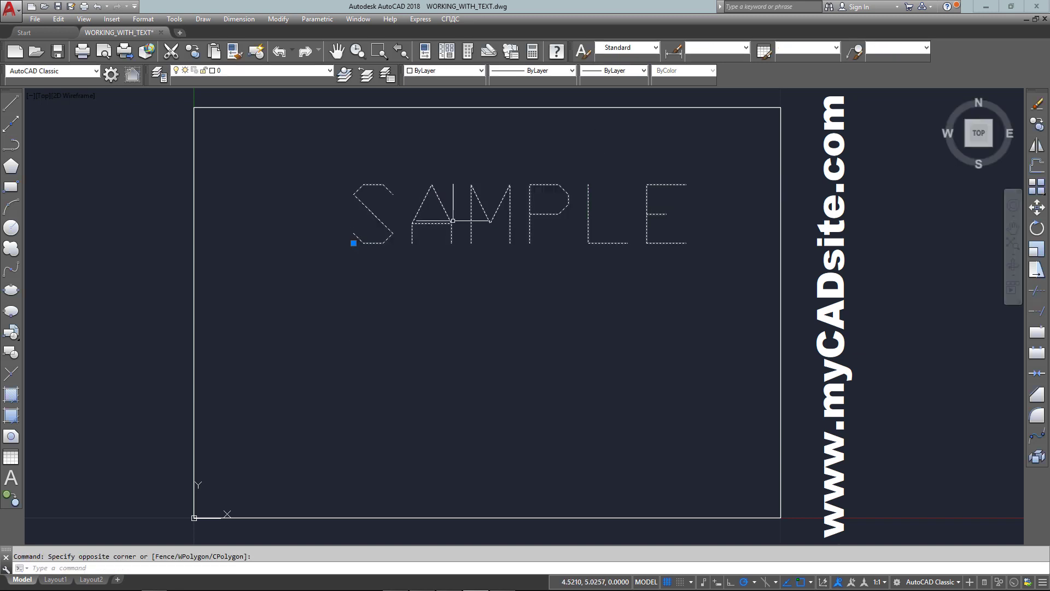
{"action": "left_click", "coordinate": [257, 71]}
{"action": "left_click", "coordinate": [247, 98]}
{"action": "left_click", "coordinate": [249, 71]}
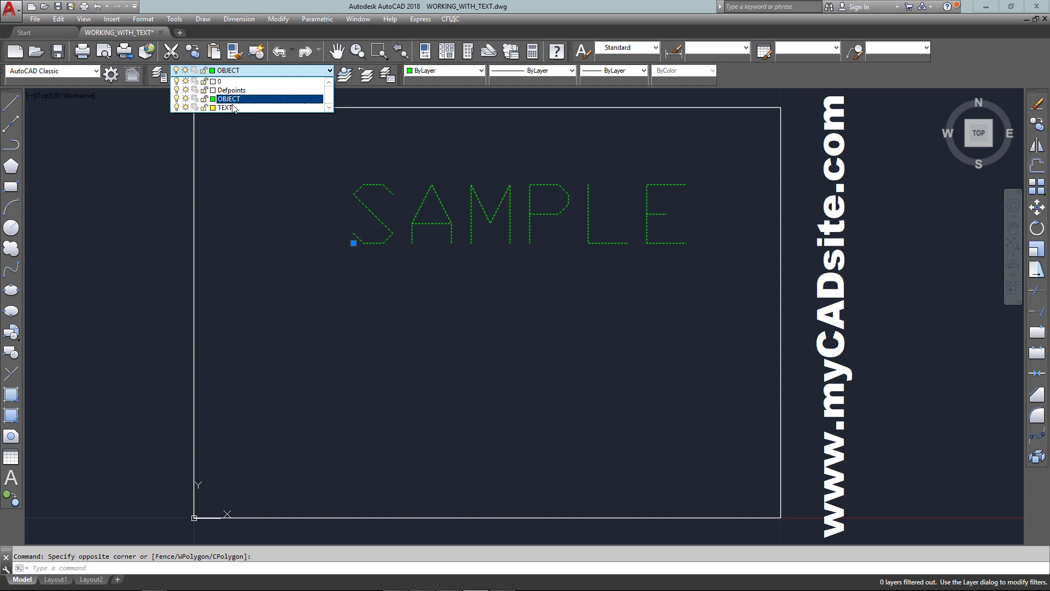
{"action": "left_click", "coordinate": [251, 107]}
{"action": "key", "text": "Escape"}
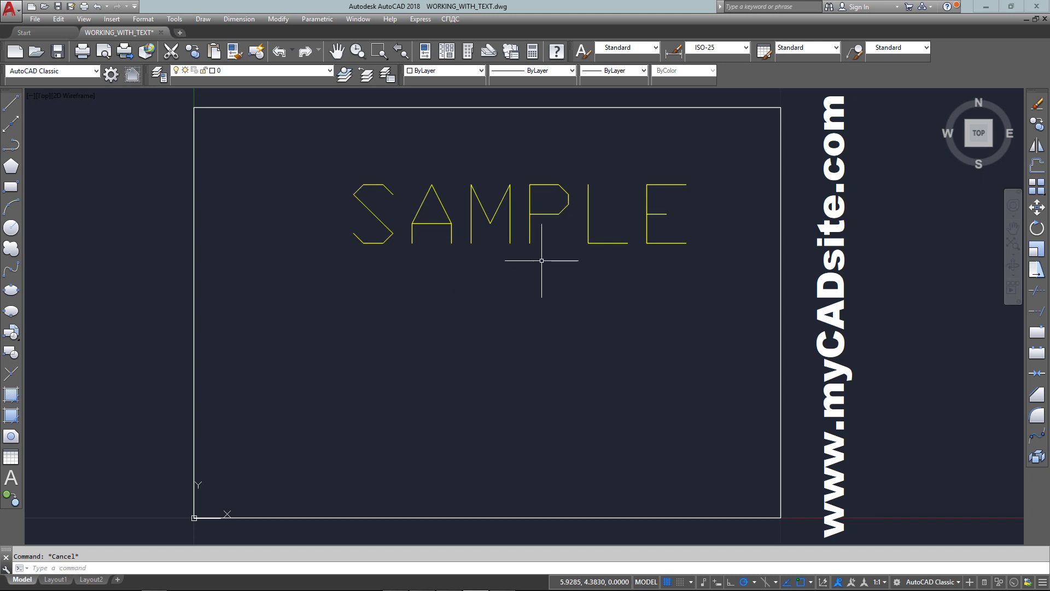
- Erase the SAMPLE text from the drawing
{"action": "scroll", "coordinate": [480, 176], "scroll_direction": "up", "scroll_amount": 6}
{"action": "scroll", "coordinate": [480, 176], "scroll_direction": "down", "scroll_amount": 4}
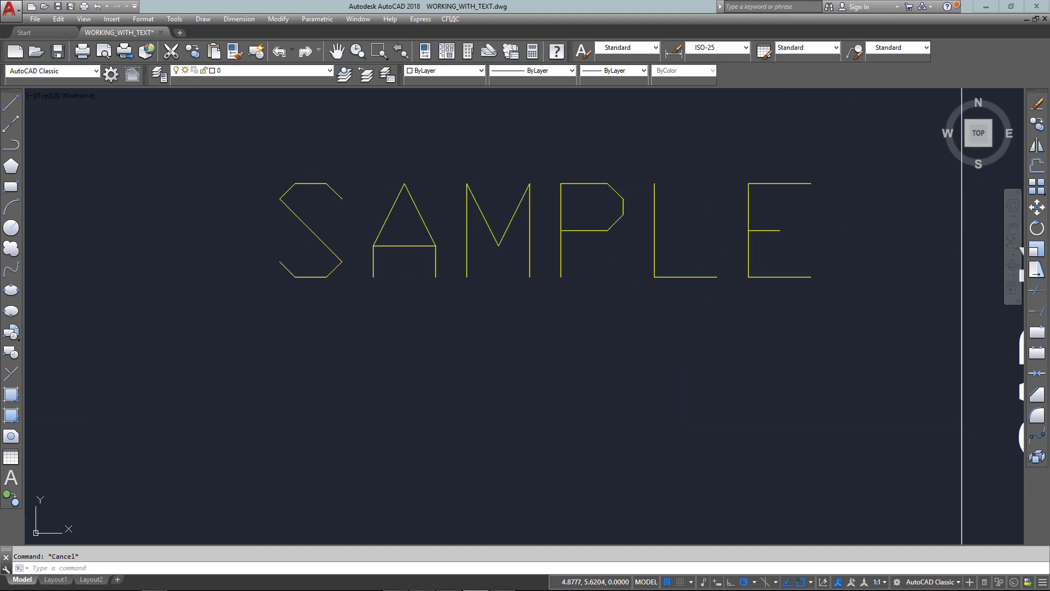
{"action": "scroll", "coordinate": [481, 175], "scroll_direction": "down", "scroll_amount": 3}
{"action": "middle_click_drag", "start_coordinate": [476, 176], "coordinate": [502, 189]}
{"action": "left_click", "coordinate": [594, 311]}
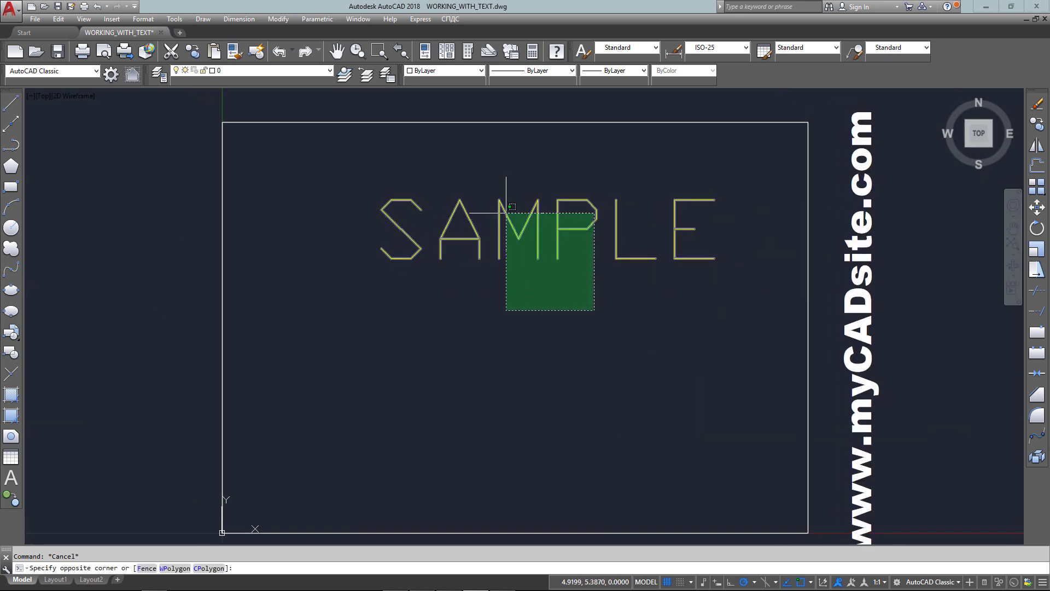
{"action": "left_click", "coordinate": [506, 213]}
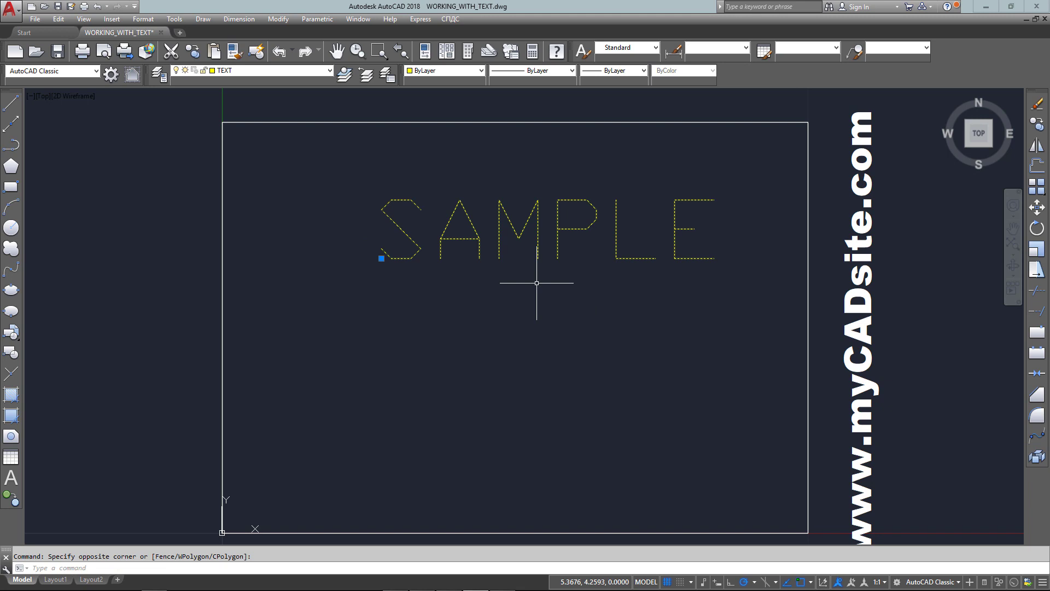
{"action": "key", "text": "Delete"}
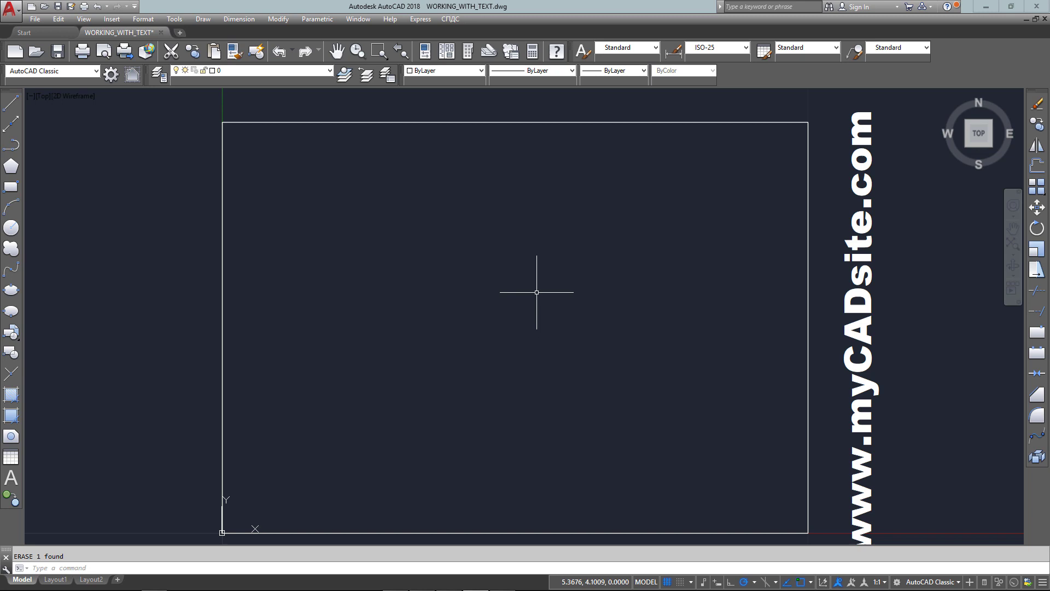
- Change the Standard text style's font to romans.shx, save the change and keep the style current
{"action": "type", "text": "ST"}
{"action": "key", "text": "Return"}
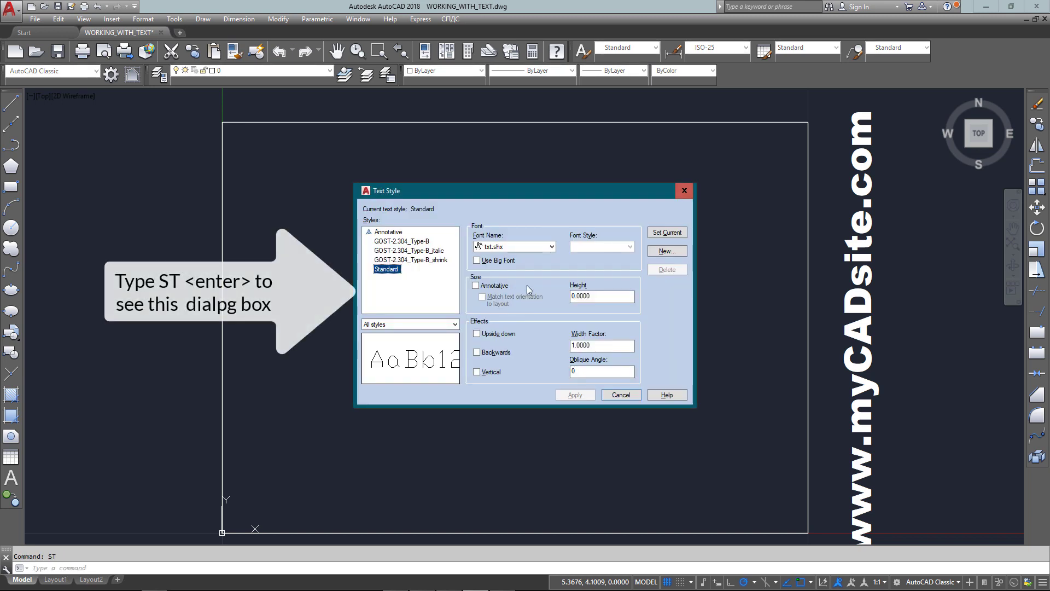
{"action": "left_click", "coordinate": [494, 249]}
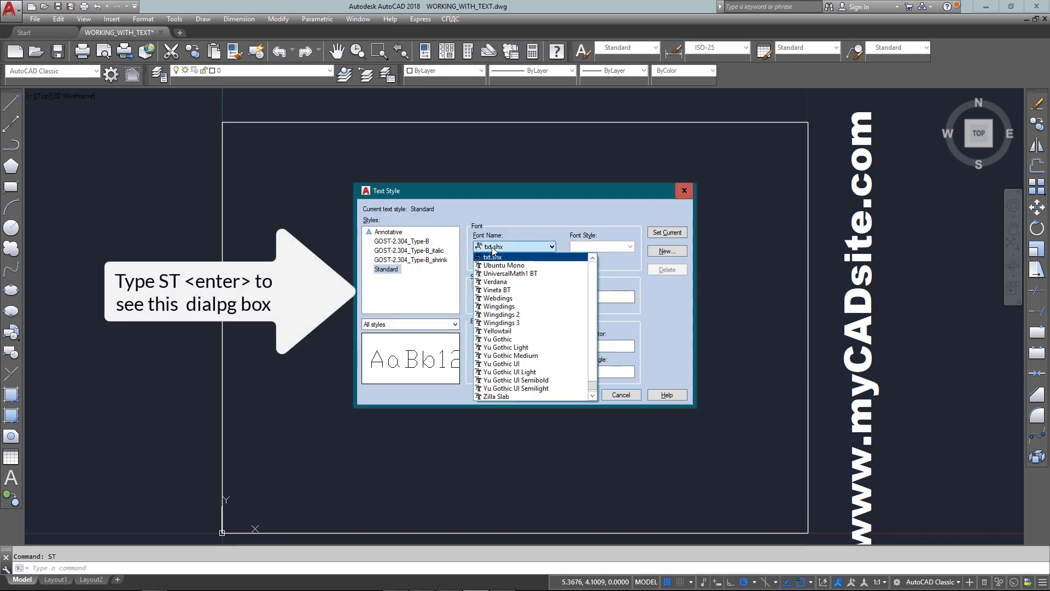
{"action": "left_click_drag", "start_coordinate": [592, 384], "coordinate": [595, 364]}
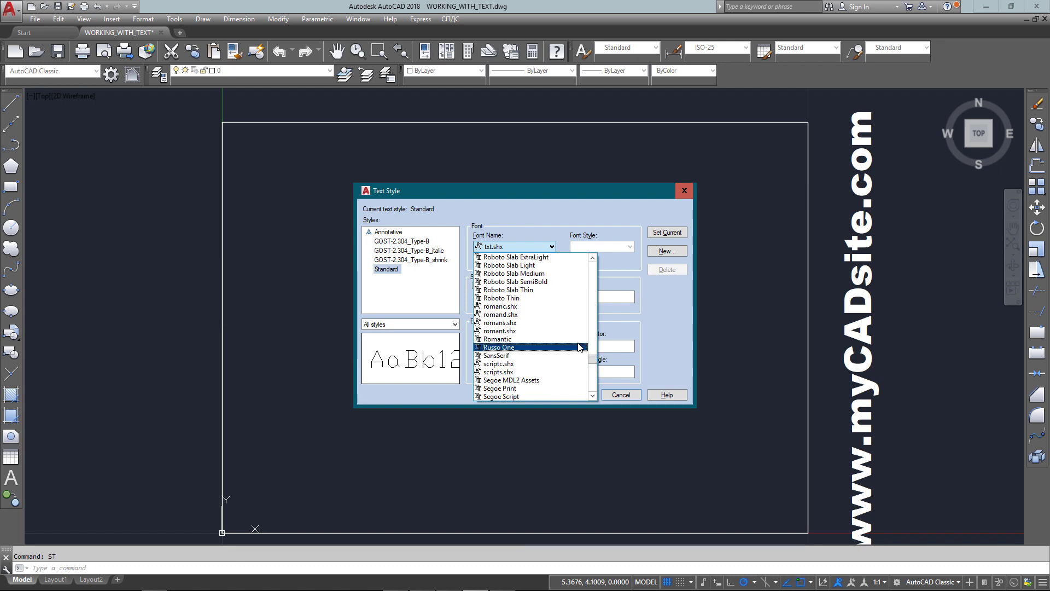
{"action": "left_click", "coordinate": [568, 322]}
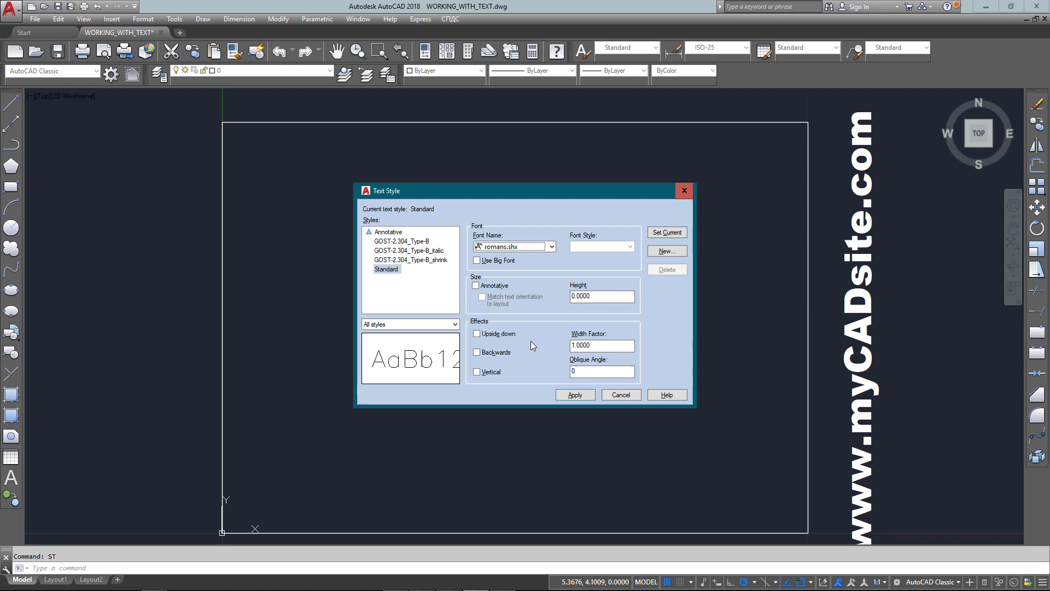
{"action": "left_click", "coordinate": [667, 231]}
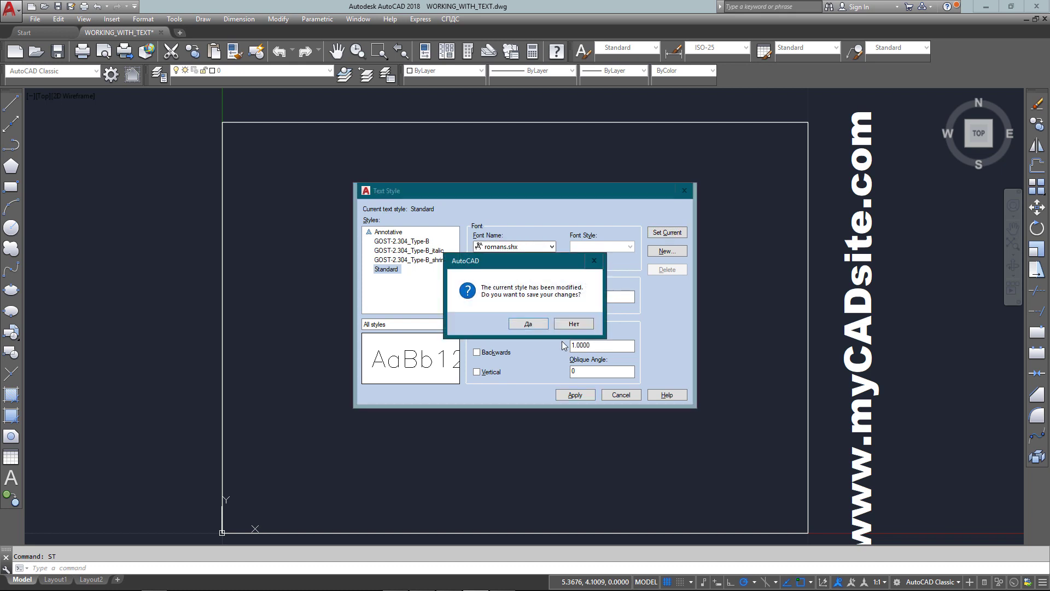
{"action": "left_click", "coordinate": [530, 323]}
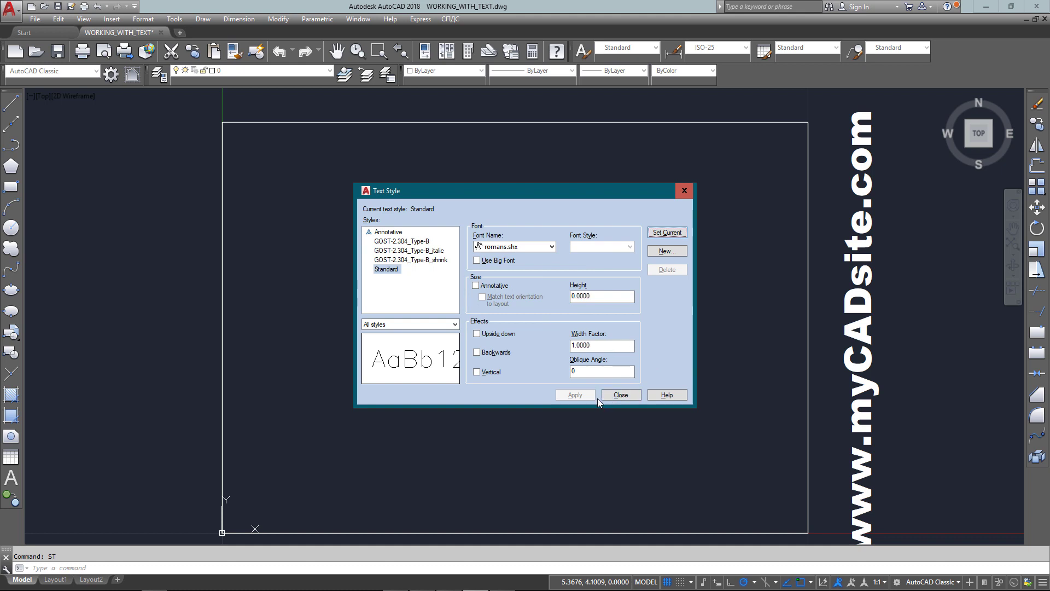
{"action": "left_click", "coordinate": [623, 396]}
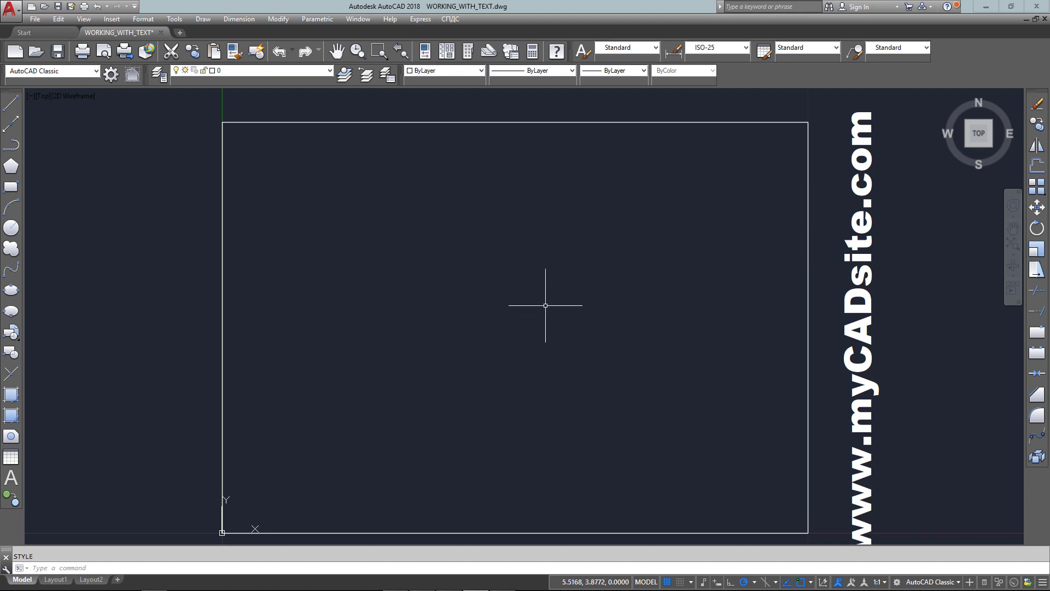
- On the TEXT layer, place the single-line text SAMPLE in the upper part of the border with height 1 and rotation 0
{"action": "type", "text": "text"}
{"action": "key", "text": "Return"}
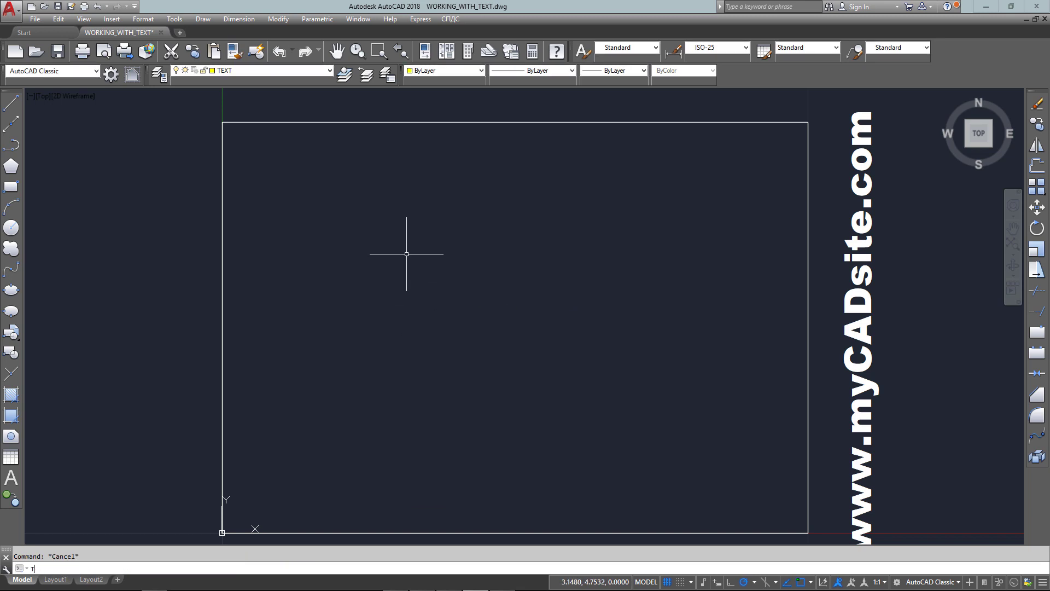
{"action": "type", "text": "text"}
{"action": "key", "text": "Return"}
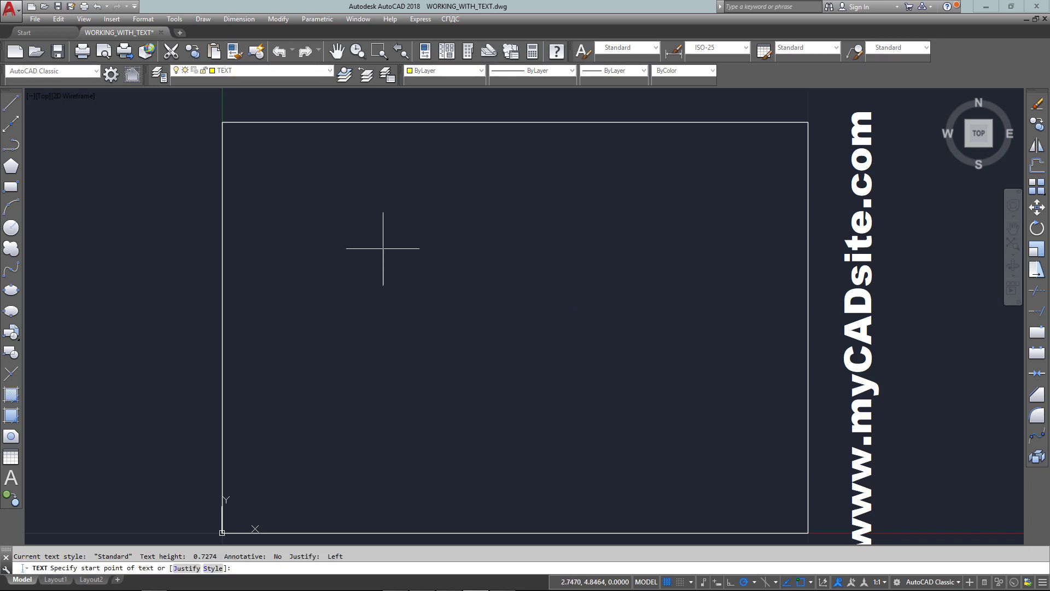
{"action": "left_click", "coordinate": [383, 248]}
{"action": "type", "text": "1"}
{"action": "key", "text": "Return"}
{"action": "key", "text": "Return"}
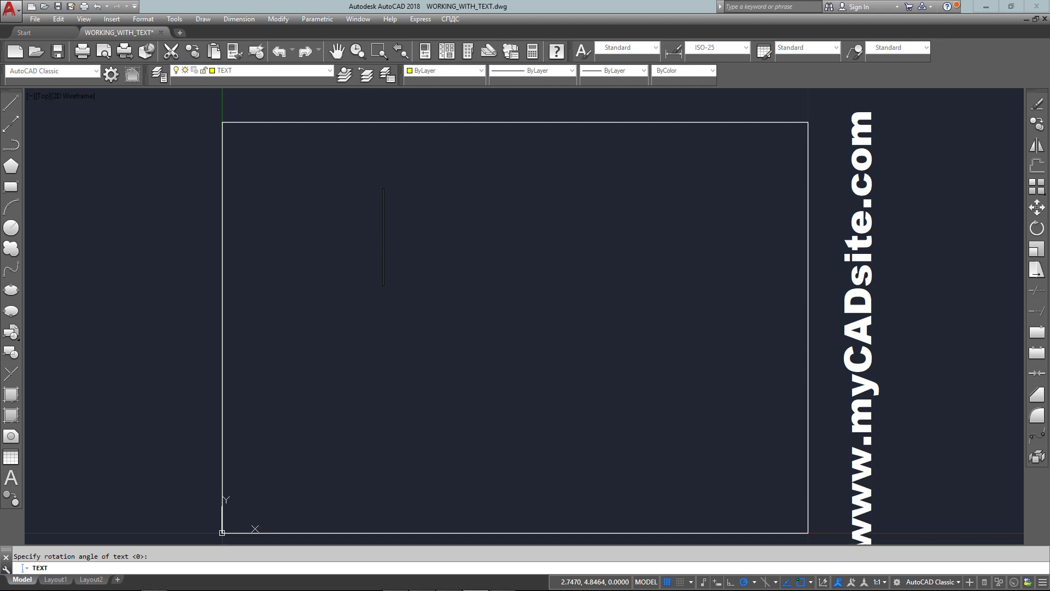
{"action": "type", "text": "SAMPLE"}
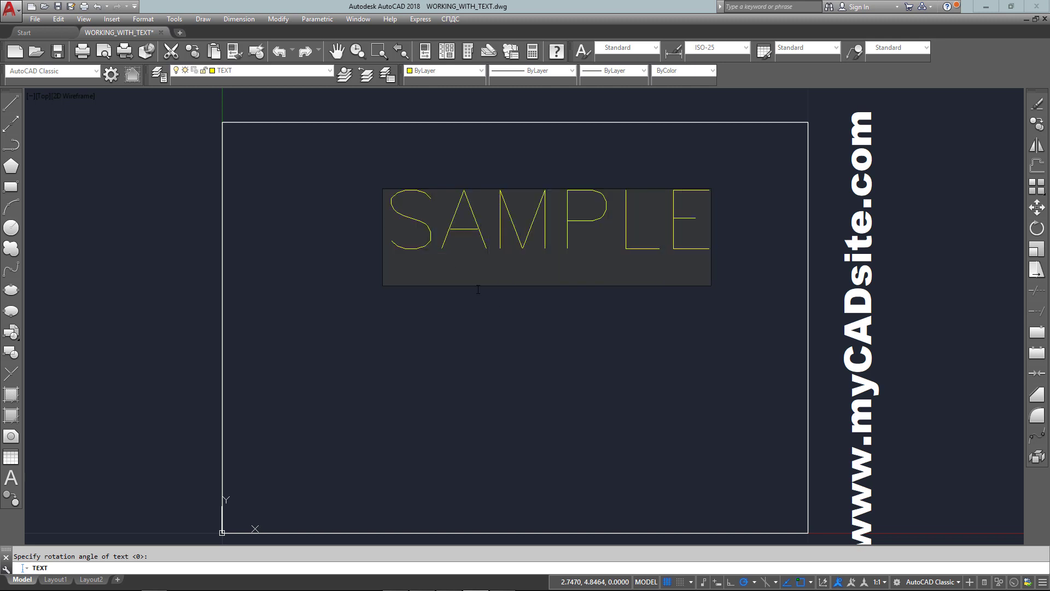
{"action": "key", "text": "Return"}
{"action": "key", "text": "Return"}
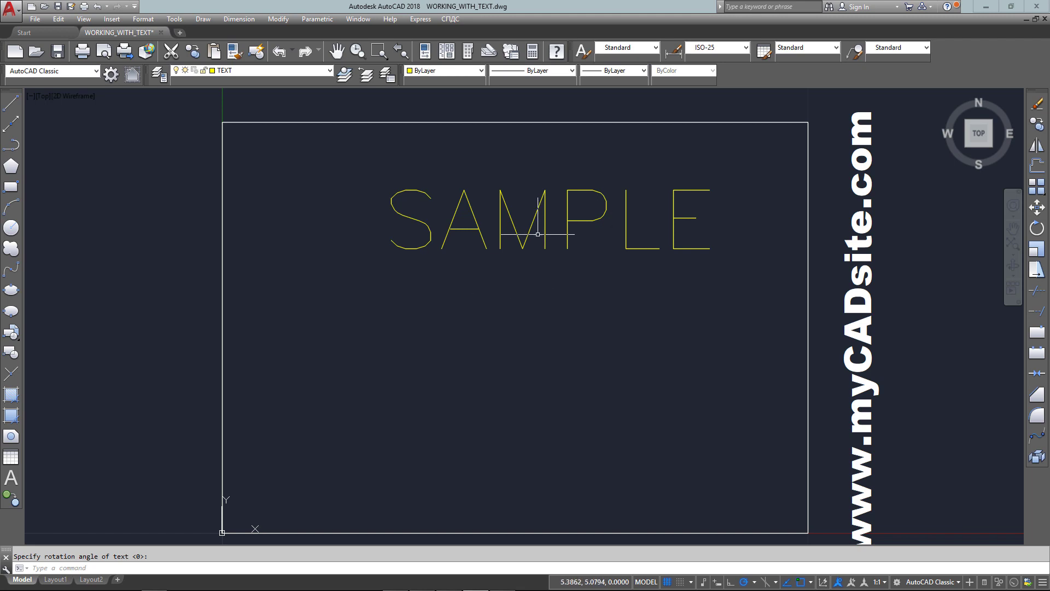
- Zoom in on a window around the SAMPLE text to examine its lettering, and return to the drawing extents
{"action": "type", "text": "z"}
{"action": "key", "text": "Return"}
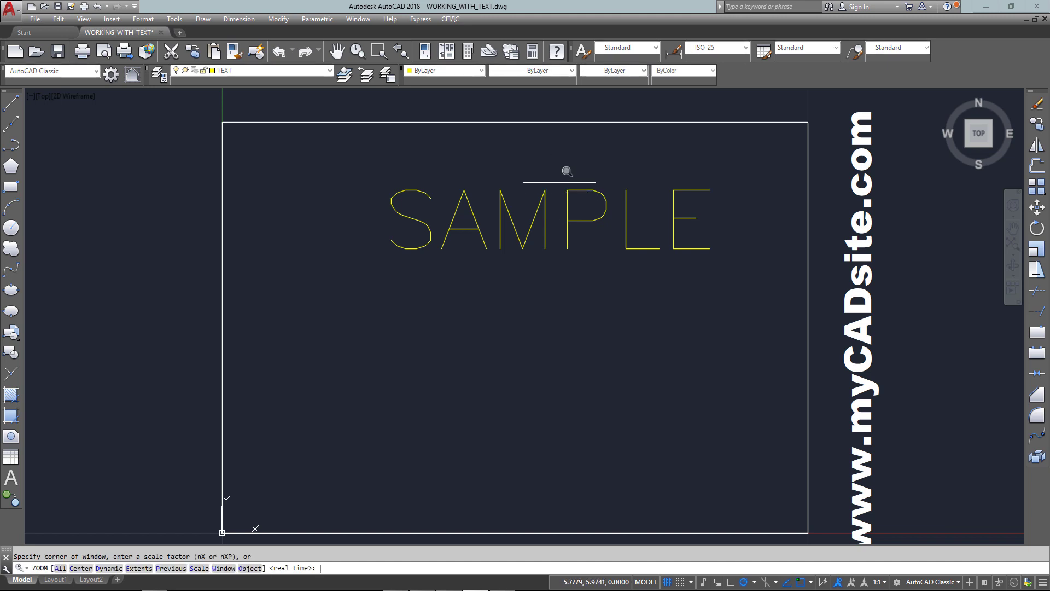
{"action": "left_click", "coordinate": [331, 167]}
{"action": "left_click", "coordinate": [801, 277]}
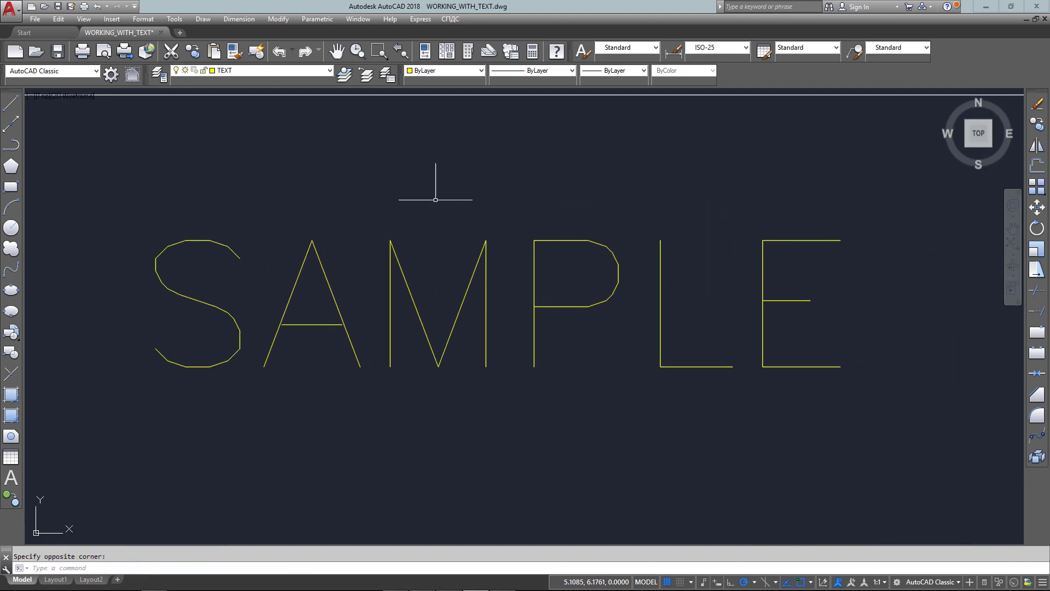
{"action": "type", "text": "z"}
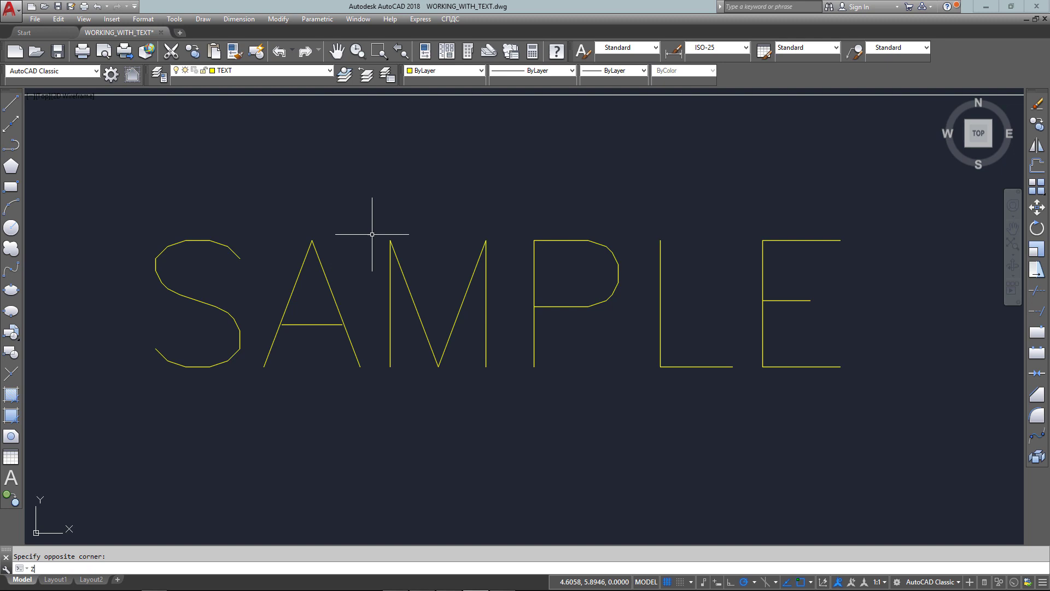
{"action": "key", "text": "Return"}
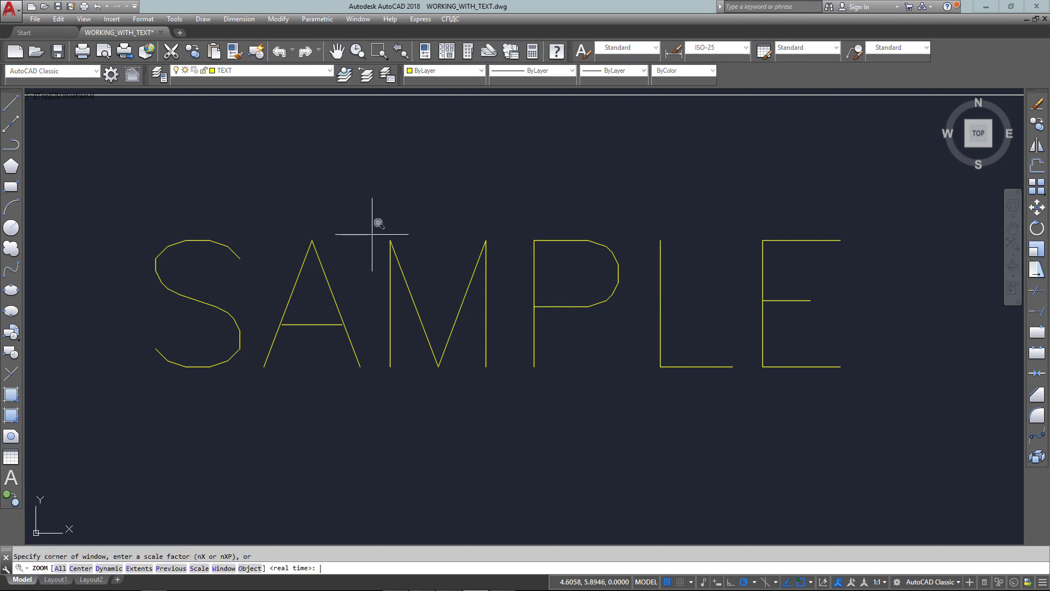
{"action": "key", "text": "Escape"}
{"action": "type", "text": "z"}
{"action": "key", "text": "Return"}
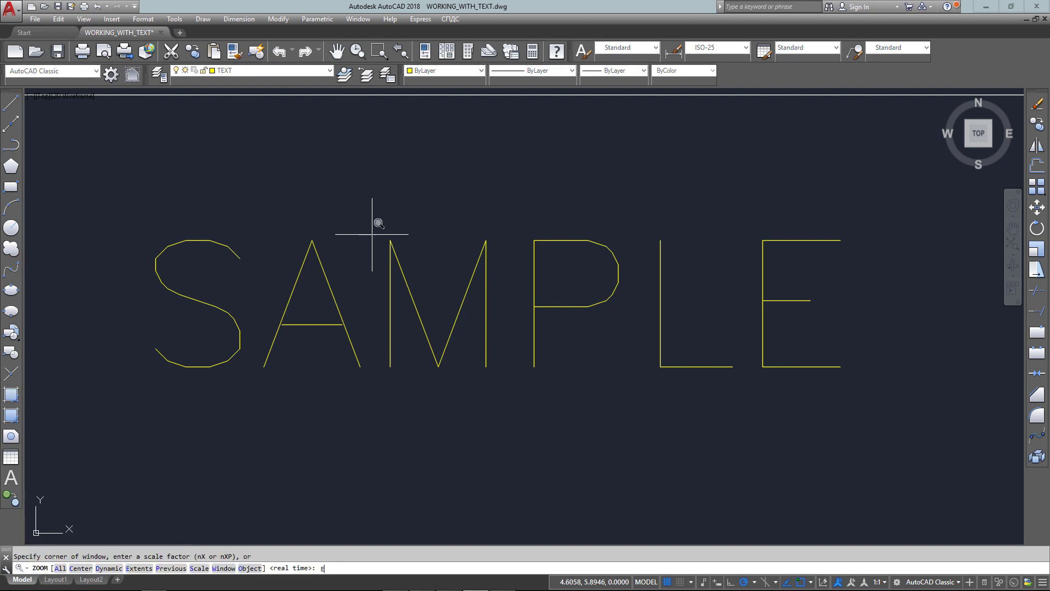
{"action": "type", "text": "e"}
{"action": "key", "text": "Return"}
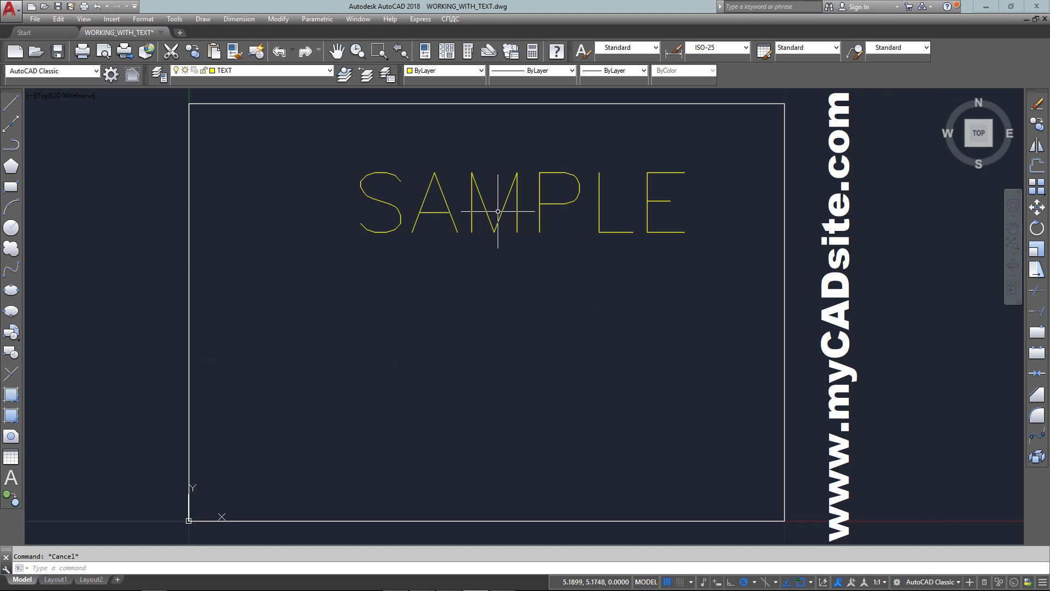
- Select the new SAMPLE text with a crossing window and erase it
{"action": "left_click", "coordinate": [563, 155]}
{"action": "left_click", "coordinate": [463, 226]}
{"action": "type", "text": "E"}
{"action": "key", "text": "Return"}
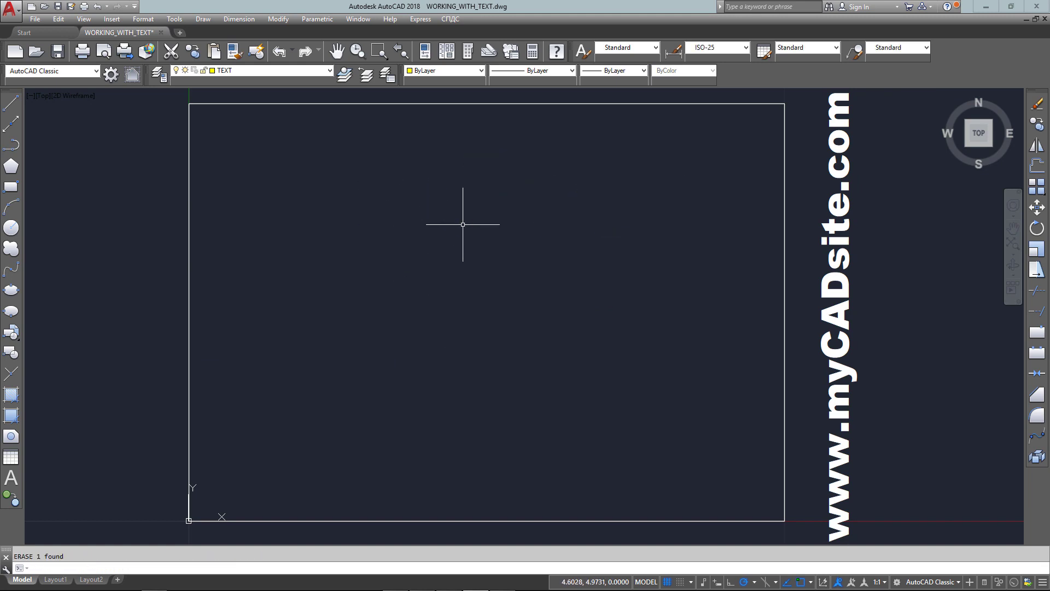
- Draw a wide rectangle across the upper part of the border
{"action": "type", "text": "rec"}
{"action": "key", "text": "Return"}
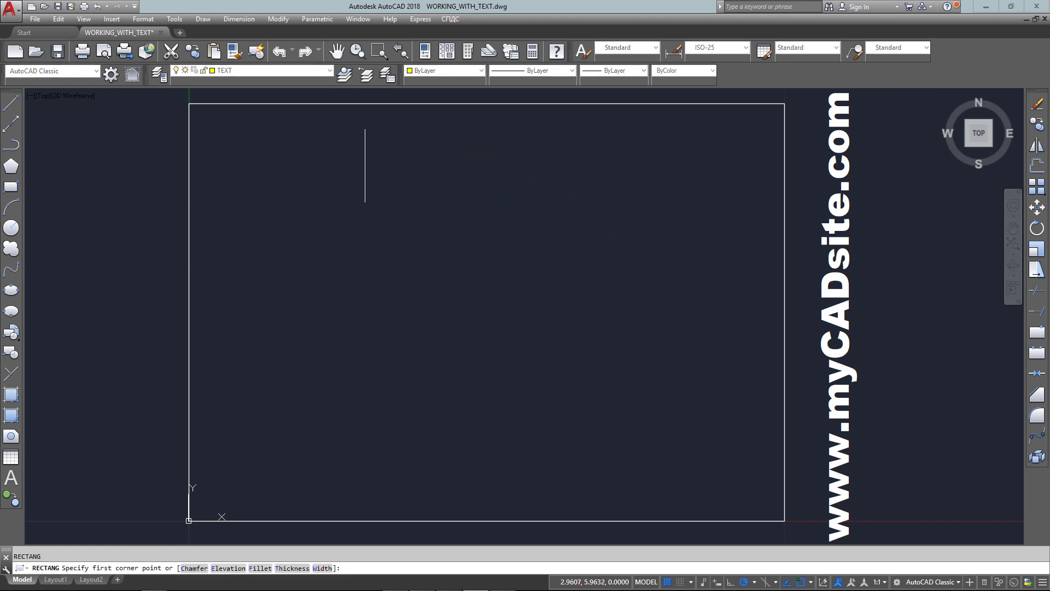
{"action": "left_click", "coordinate": [238, 172]}
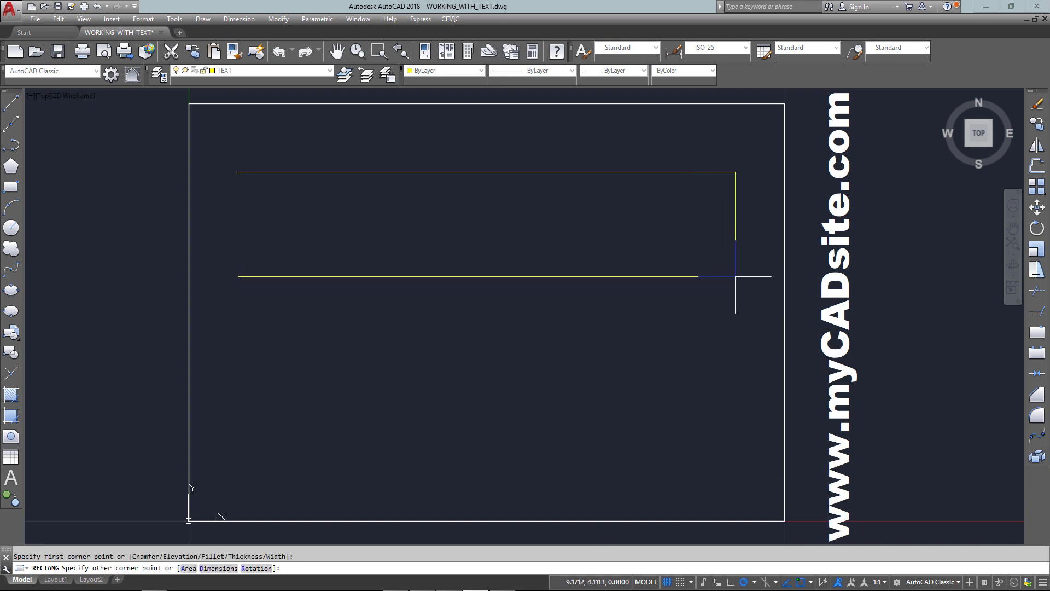
{"action": "left_click", "coordinate": [742, 307]}
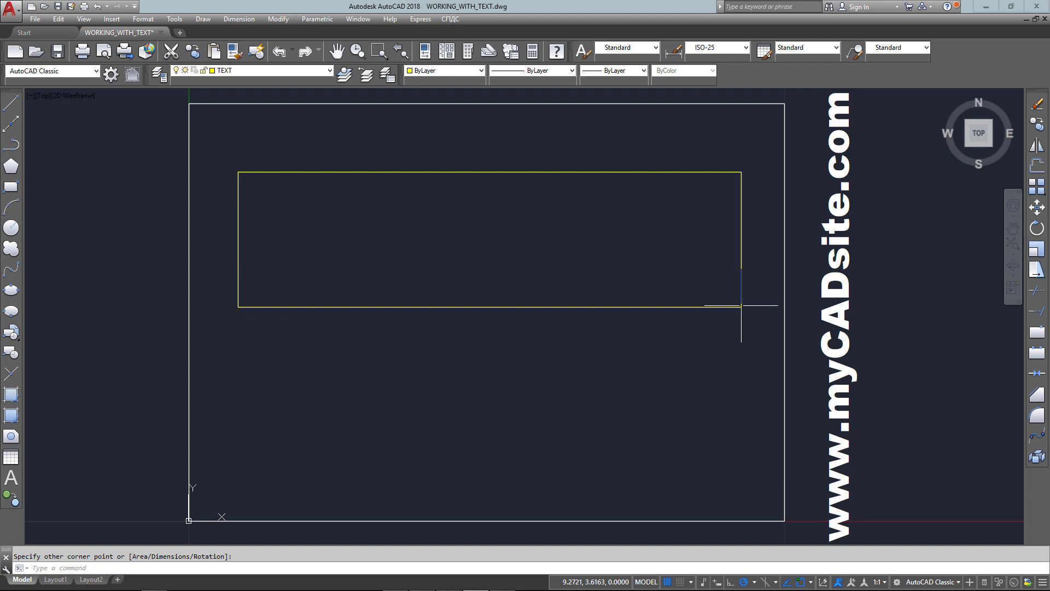
- Move the new rectangle to the OBJECT layer and clear the selection
{"action": "left_click", "coordinate": [596, 141]}
{"action": "left_click", "coordinate": [559, 183]}
{"action": "left_click", "coordinate": [304, 71]}
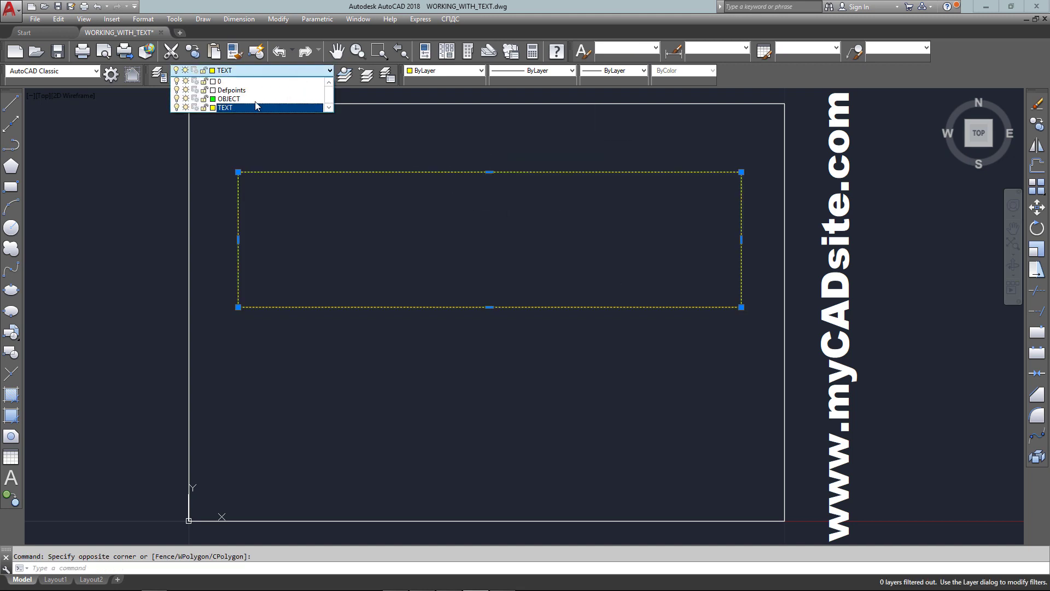
{"action": "left_click", "coordinate": [263, 97]}
{"action": "key", "text": "Escape"}
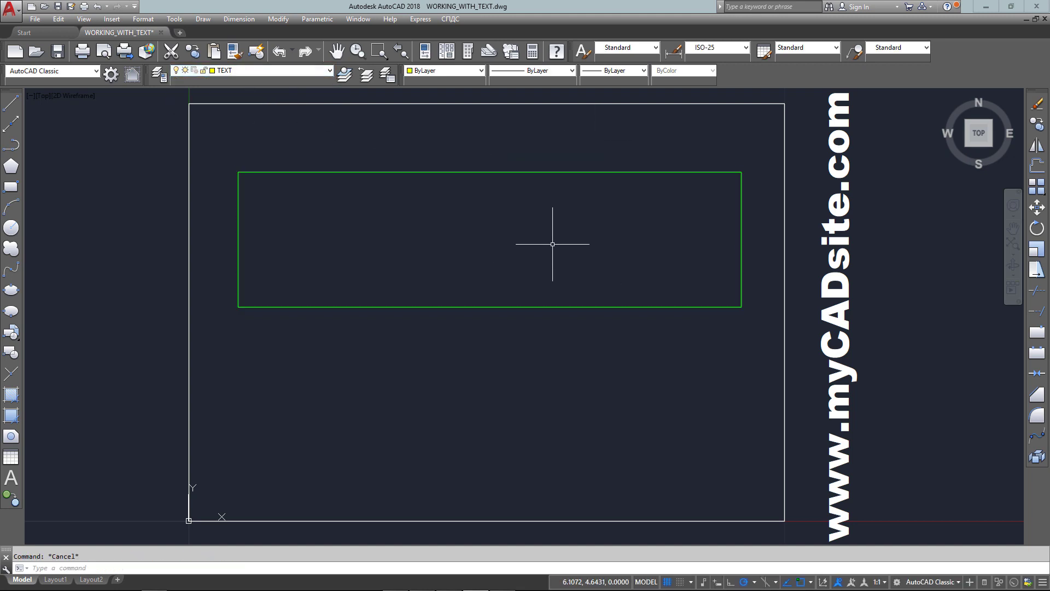
- Start a single-line text with MC (middle center) justification and set its middle point at the center of the green rectangle
{"action": "type", "text": "TEXT"}
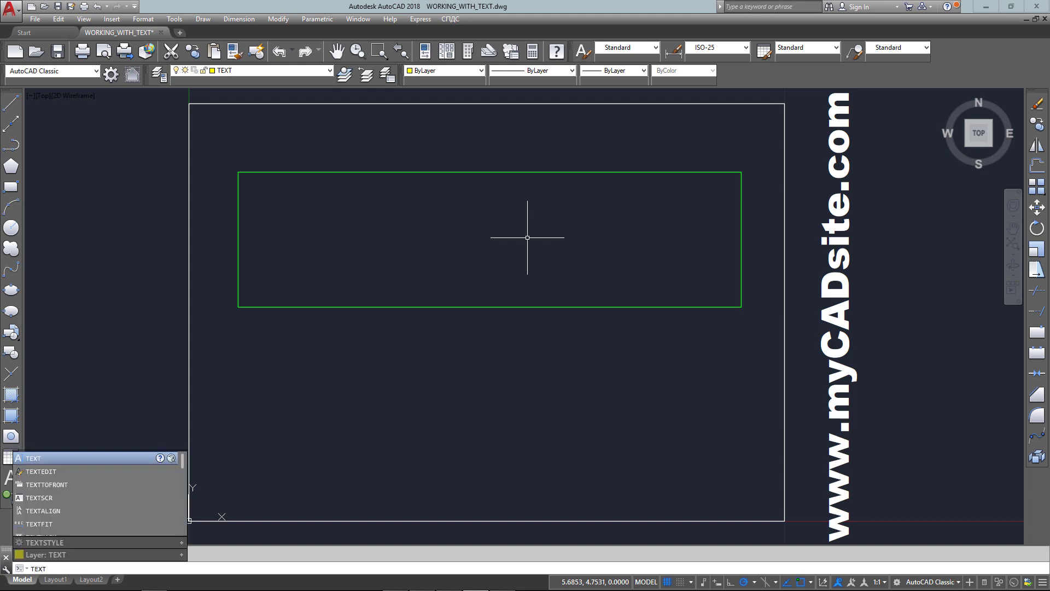
{"action": "key", "text": "Return"}
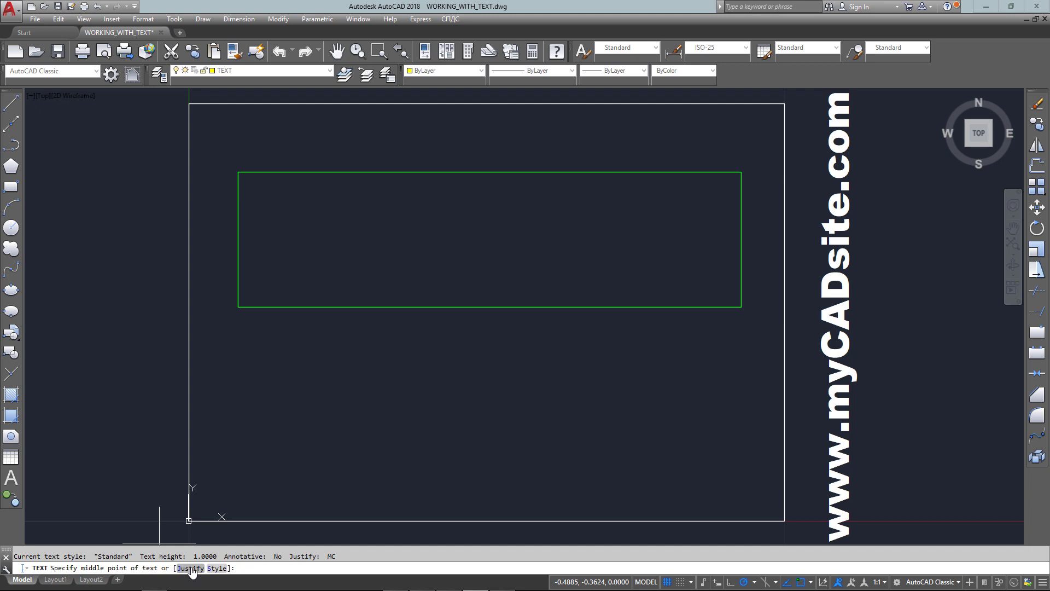
{"action": "left_click", "coordinate": [191, 569]}
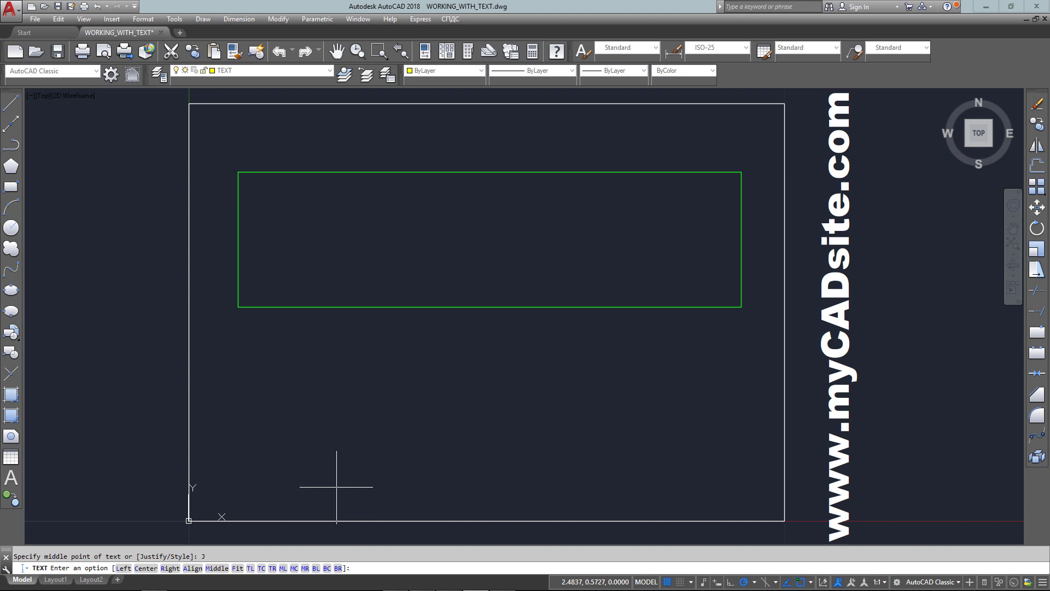
{"action": "type", "text": "MC"}
{"action": "key", "text": "Return"}
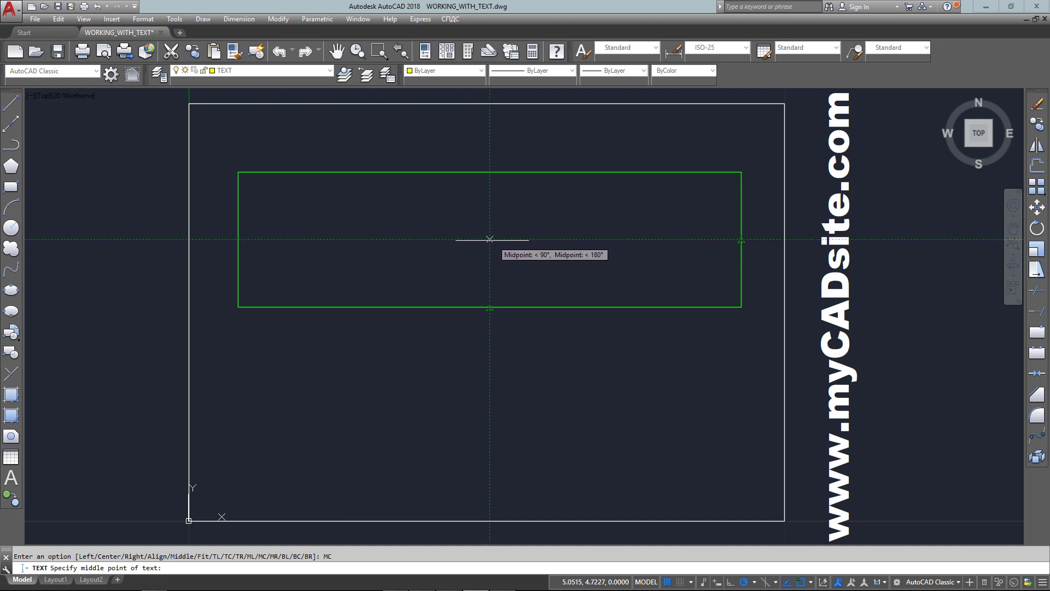
{"action": "left_click", "coordinate": [490, 239]}
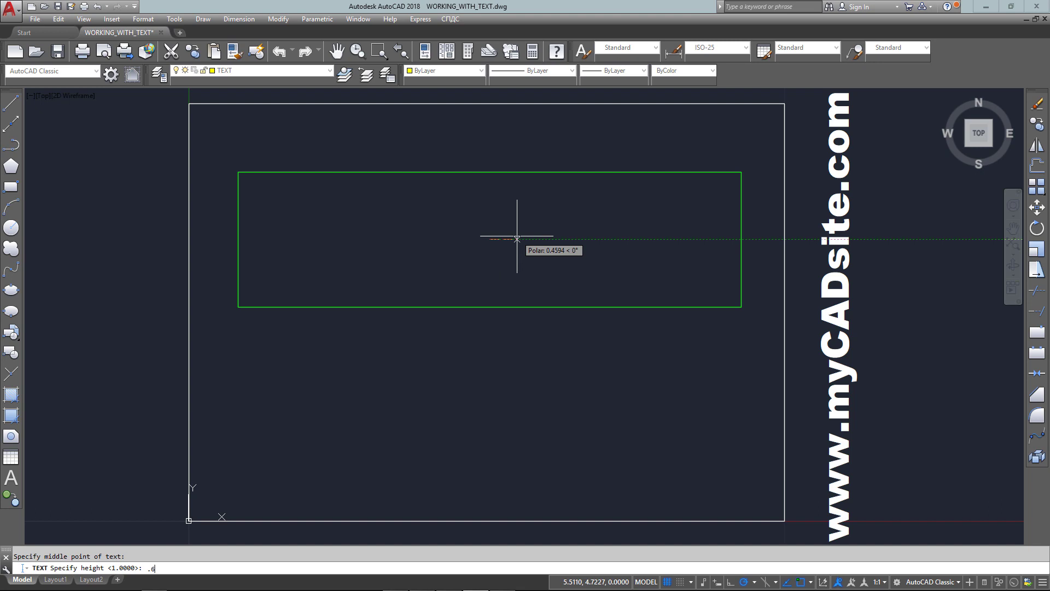
- Give the text height .6 and rotation 0, enter CENTERED as its content and finish the text command
{"action": "type", "text": ".6"}
{"action": "key", "text": "Return"}
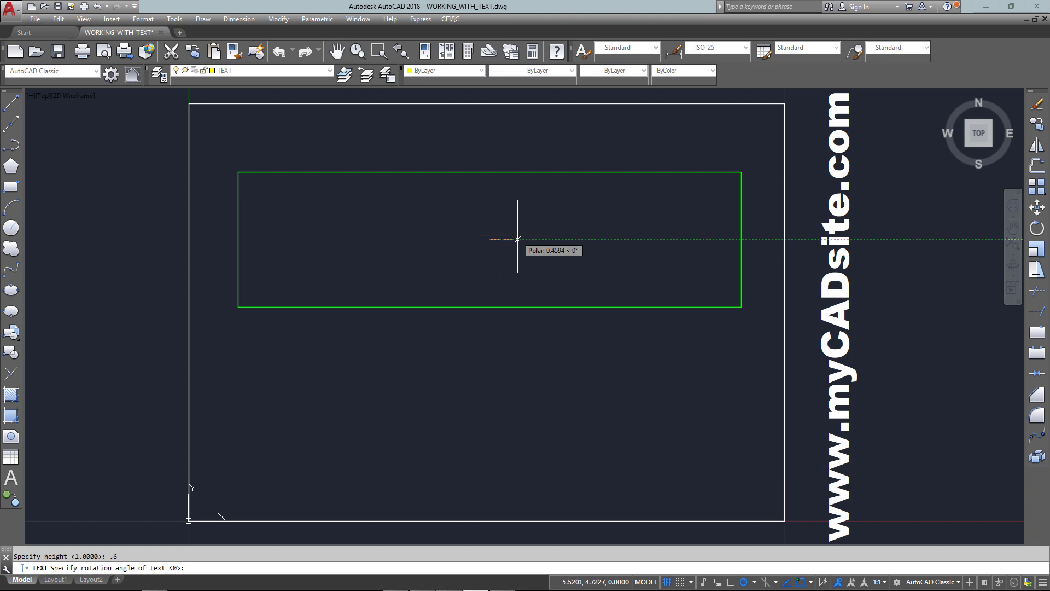
{"action": "type", "text": "0"}
{"action": "key", "text": "Return"}
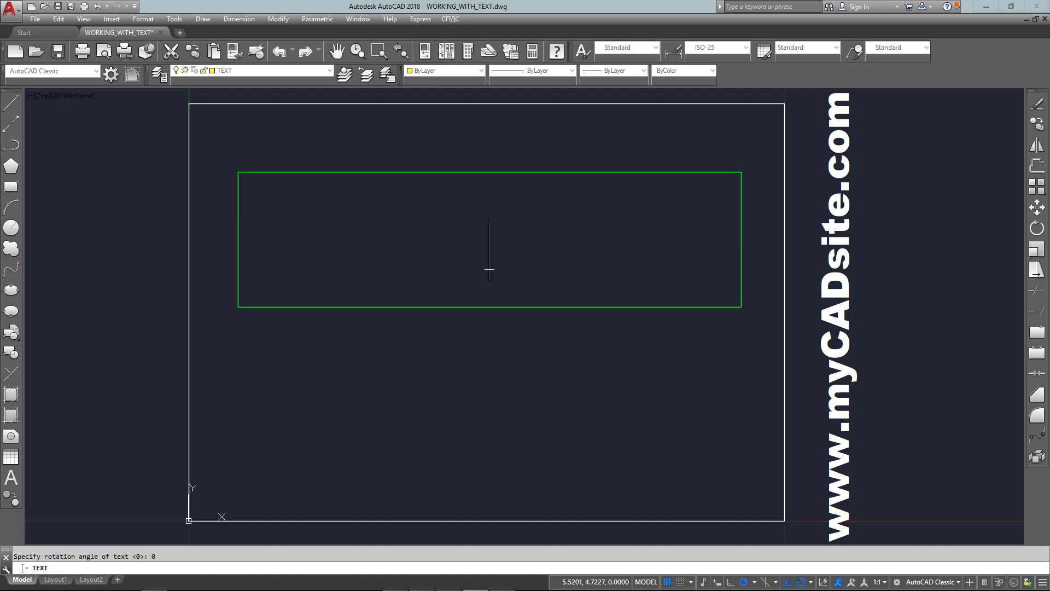
{"action": "type", "text": "CENTERED"}
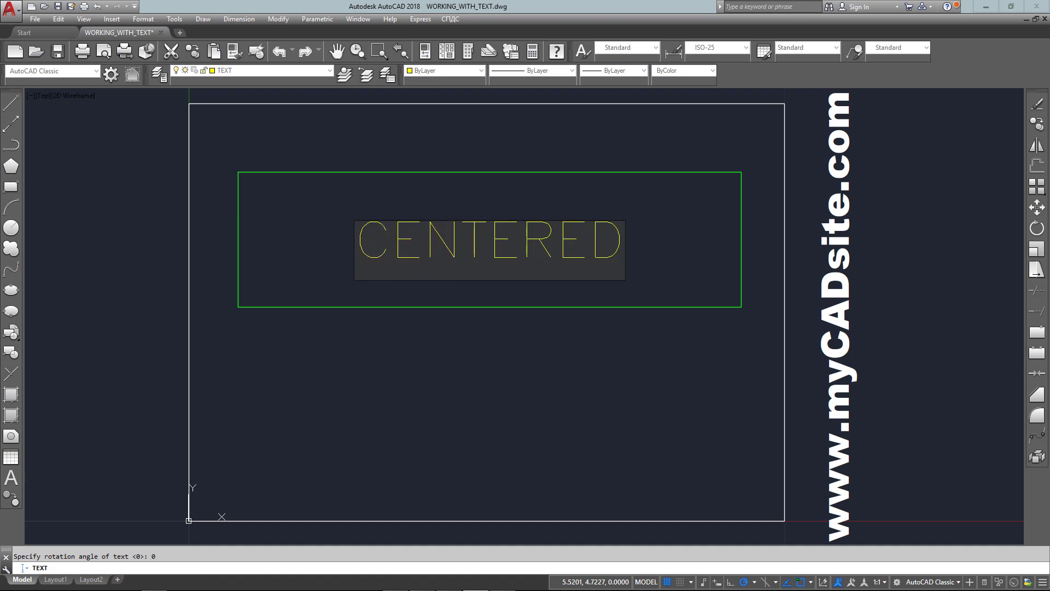
{"action": "left_click", "coordinate": [507, 387]}
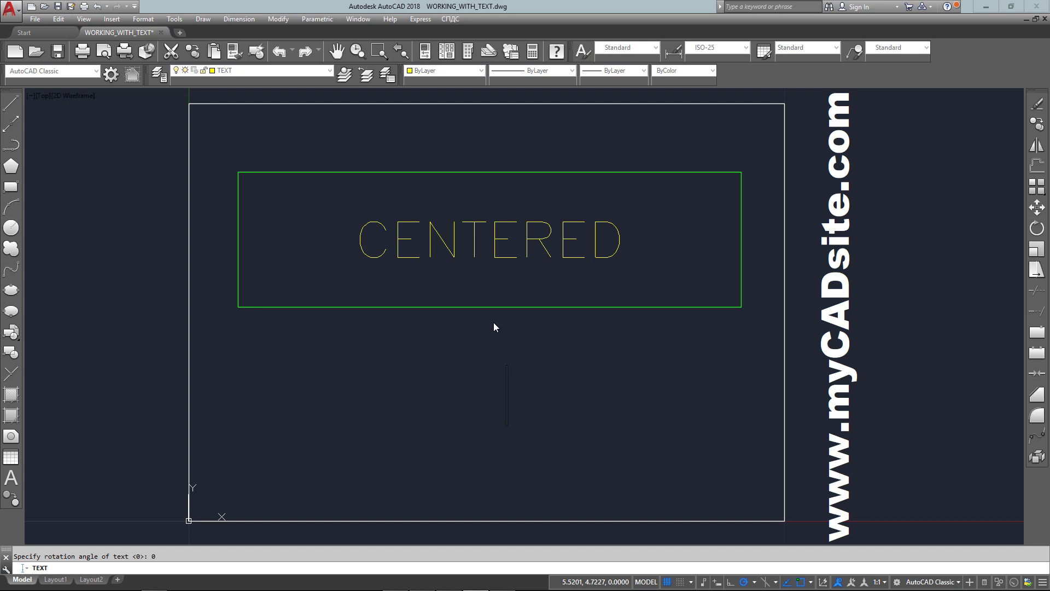
{"action": "key", "text": "Return"}
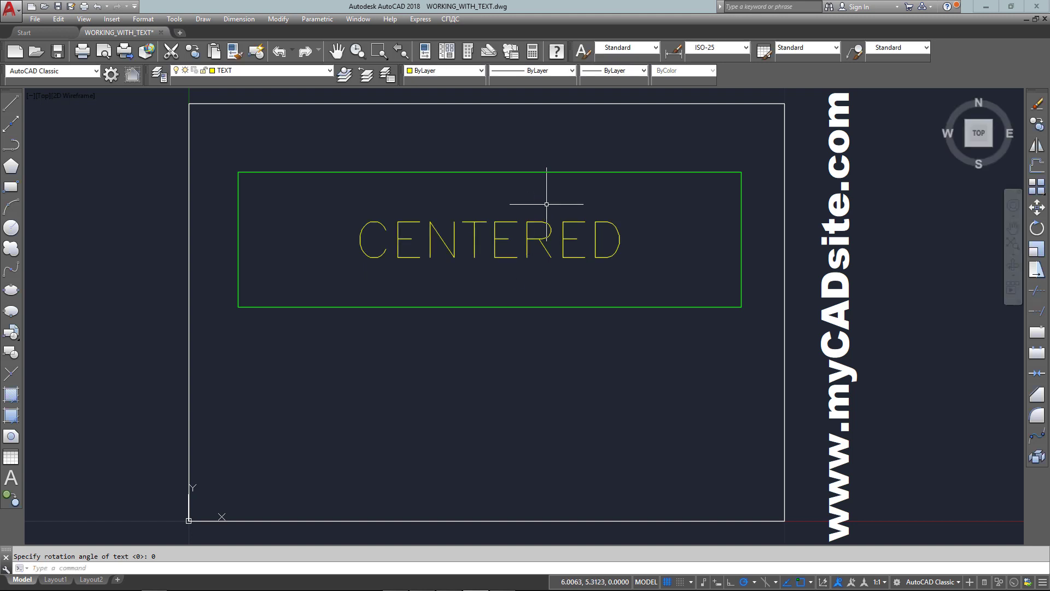
- Select the CENTERED text and the green rectangle around it, and erase both
{"action": "left_click", "coordinate": [544, 211]}
{"action": "left_click", "coordinate": [493, 241]}
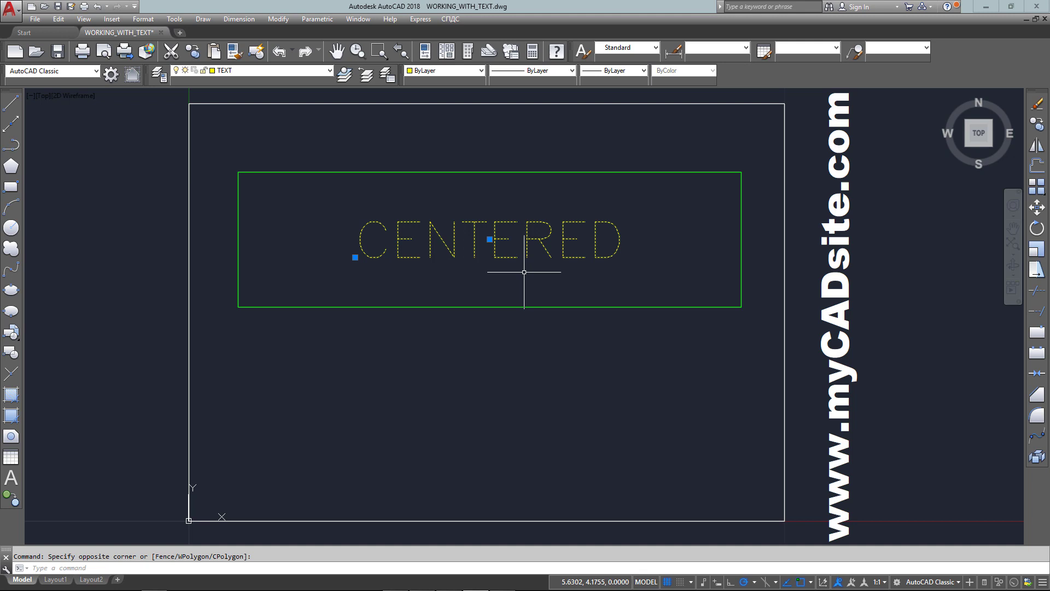
{"action": "left_click", "coordinate": [645, 140]}
{"action": "left_click", "coordinate": [553, 230]}
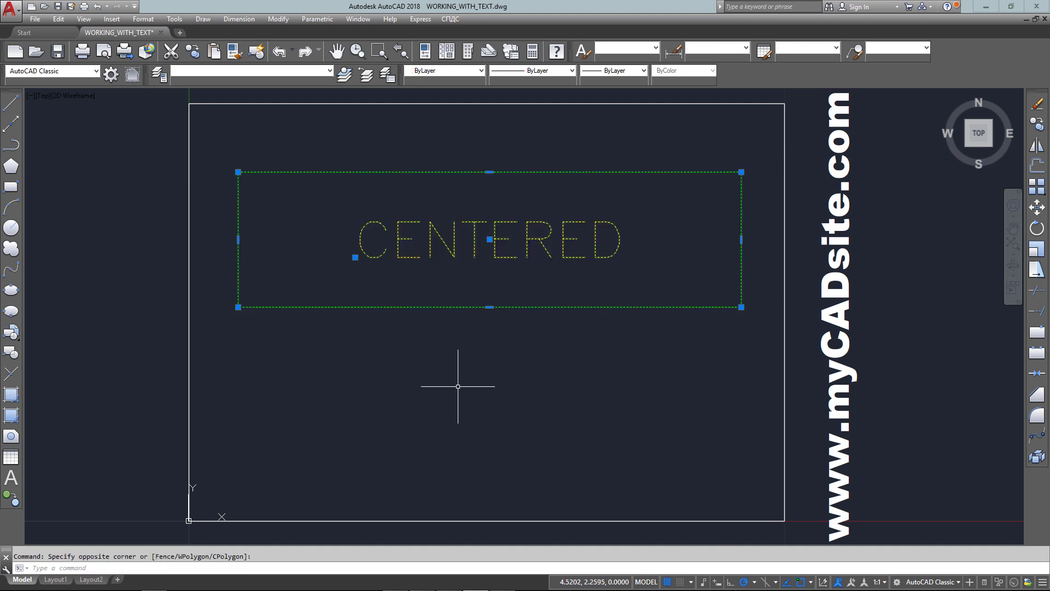
{"action": "key", "text": "Delete"}
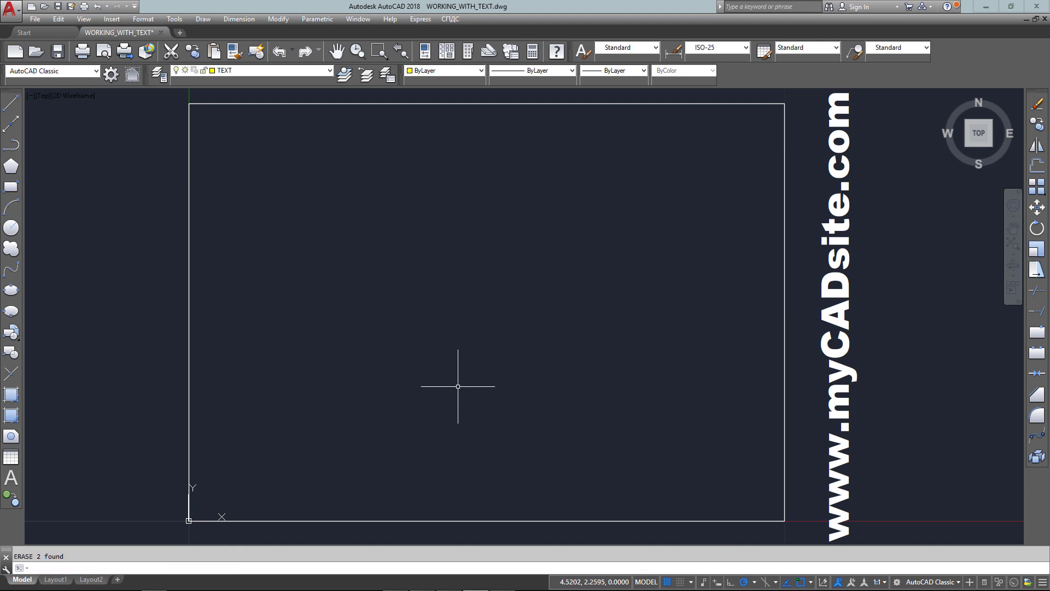
- Query the text styles through the Style option of a single-line text, entering ? as the list filter, and close the listing
{"action": "type", "text": "tex"}
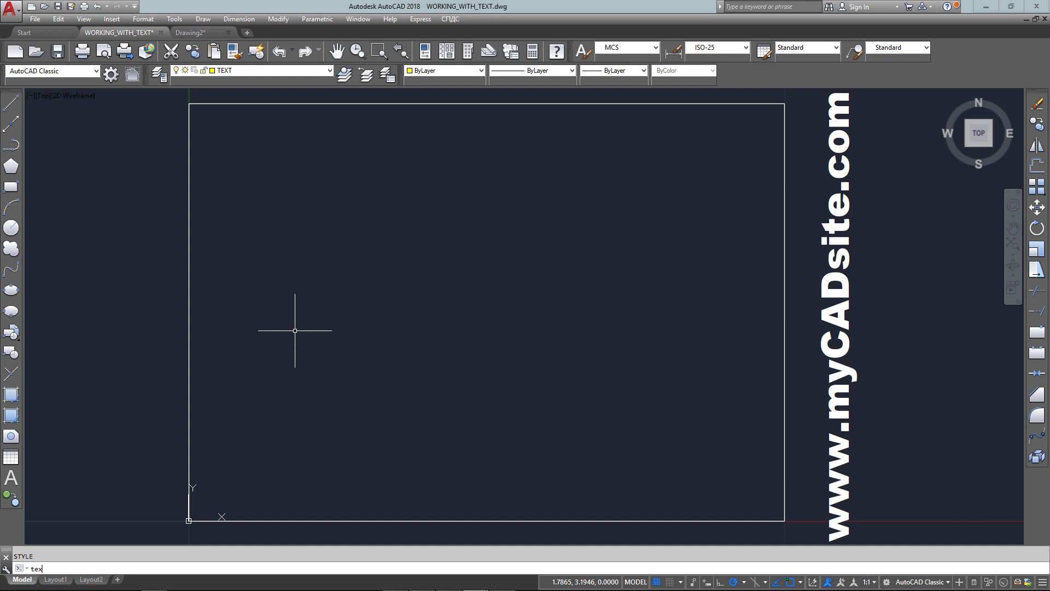
{"action": "type", "text": "t"}
{"action": "key", "text": "Return"}
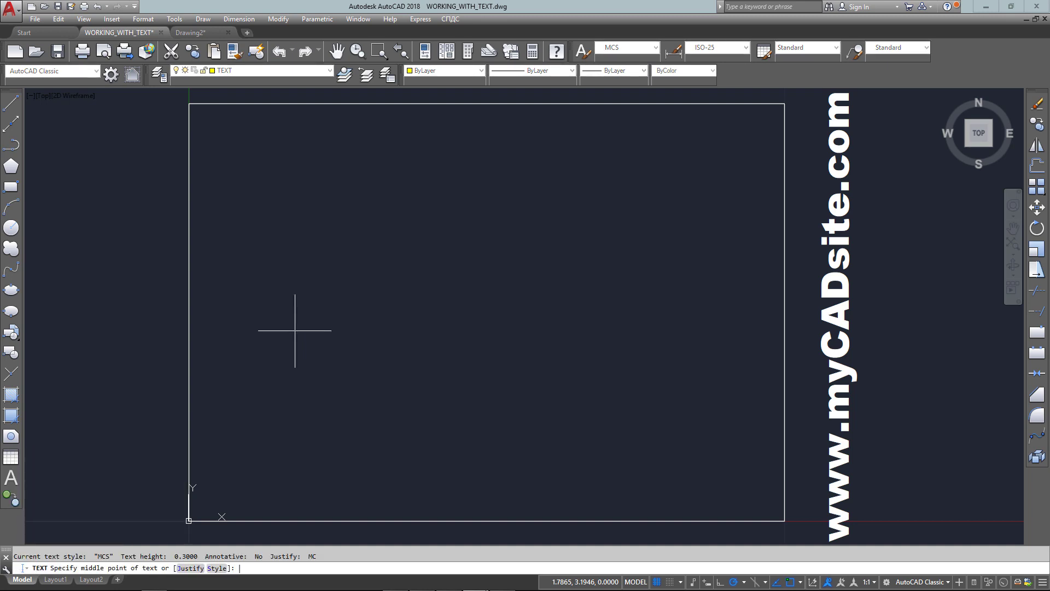
{"action": "key", "text": "Return"}
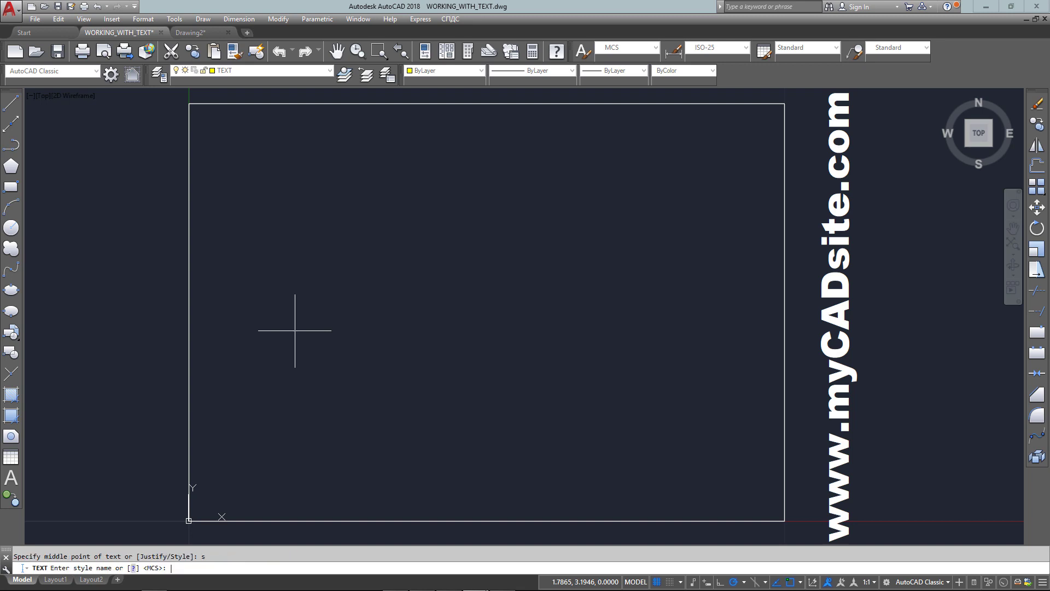
{"action": "type", "text": "?"}
{"action": "key", "text": "Return"}
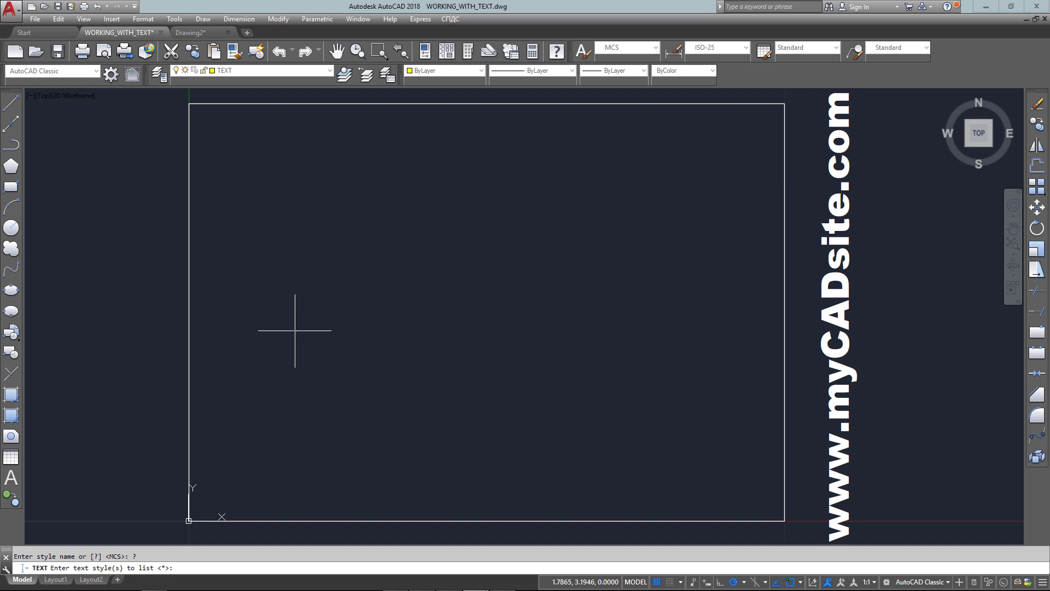
{"action": "type", "text": "?"}
{"action": "key", "text": "Return"}
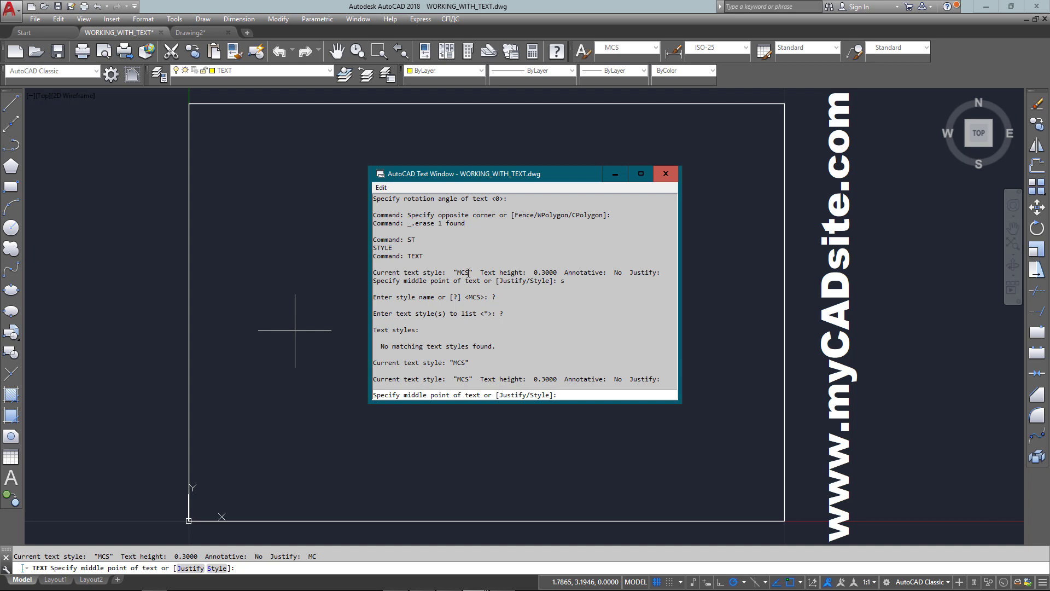
{"action": "left_click_drag", "start_coordinate": [464, 272], "coordinate": [457, 272]}
{"action": "left_click", "coordinate": [666, 174]}
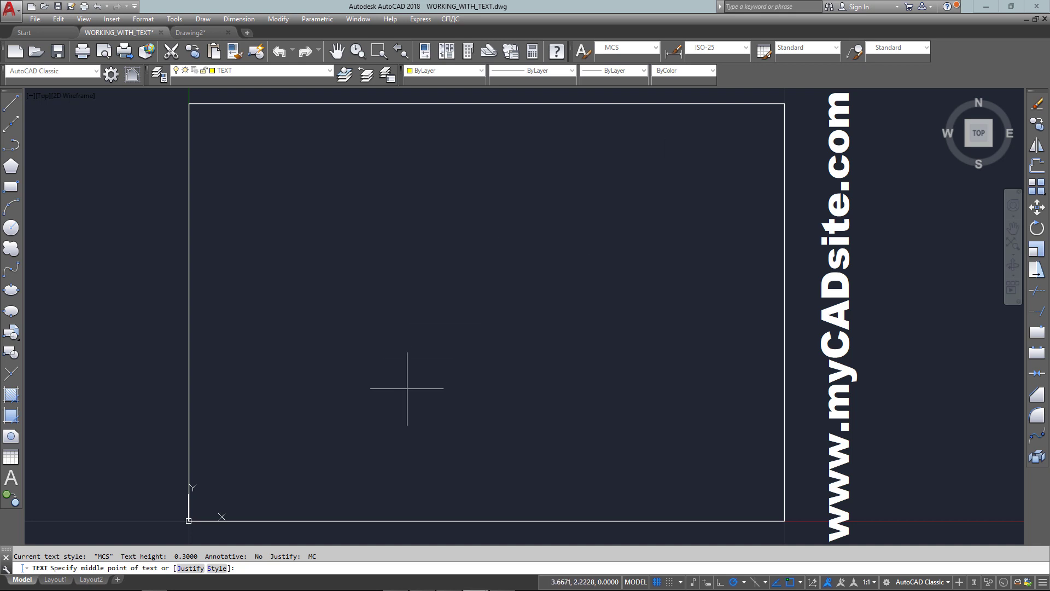
- Place the single-line text mcs in the border's lower-left area with style MCS, height 0.3 and rotation 0, and erase it
{"action": "left_click", "coordinate": [219, 568]}
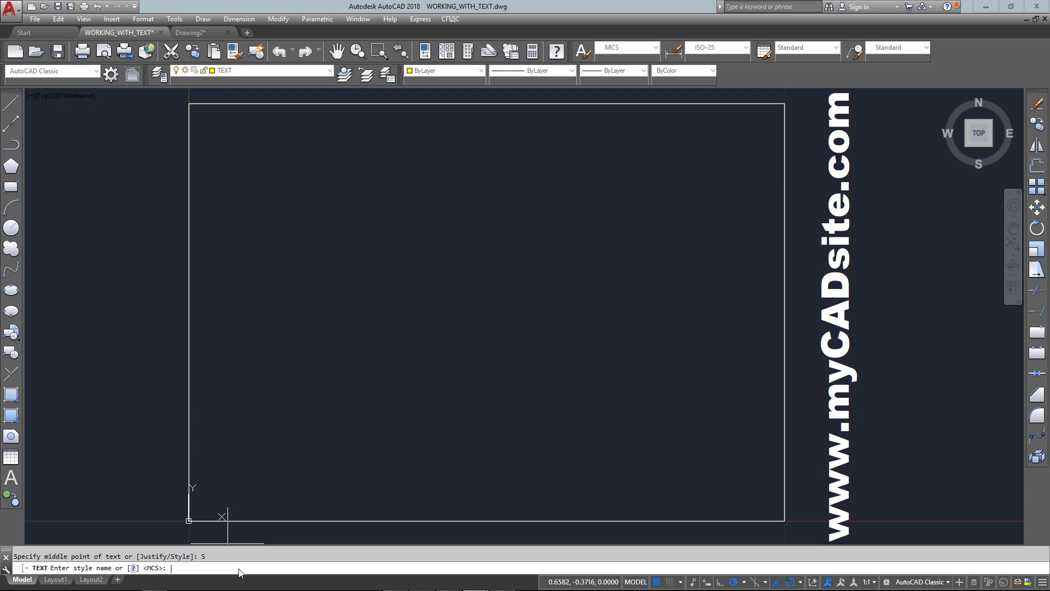
{"action": "type", "text": "mcs"}
{"action": "key", "text": "Return"}
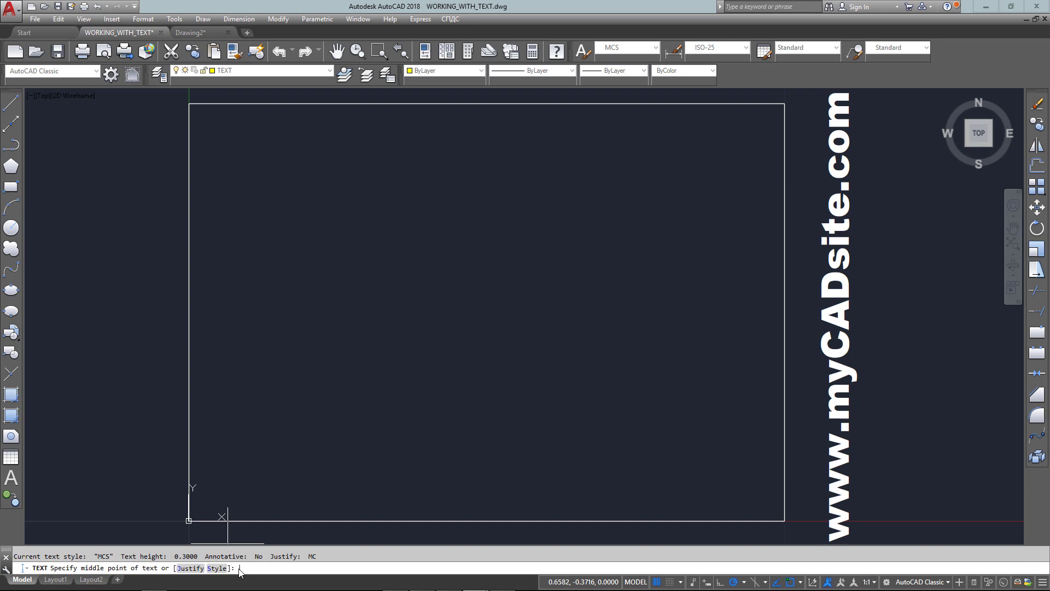
{"action": "left_click", "coordinate": [314, 356]}
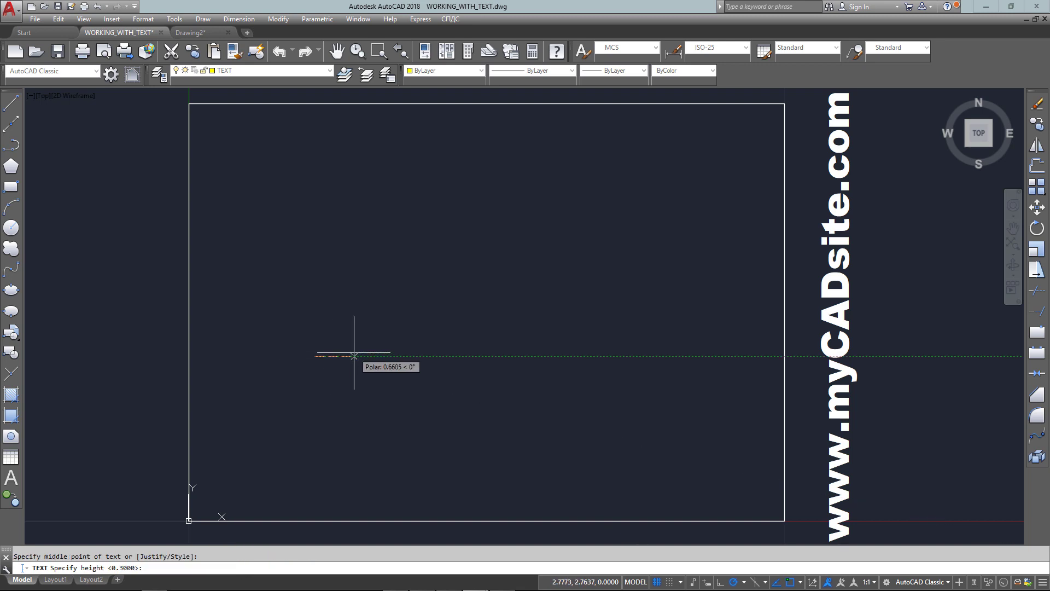
{"action": "key", "text": "Return"}
{"action": "type", "text": "0"}
{"action": "key", "text": "Return"}
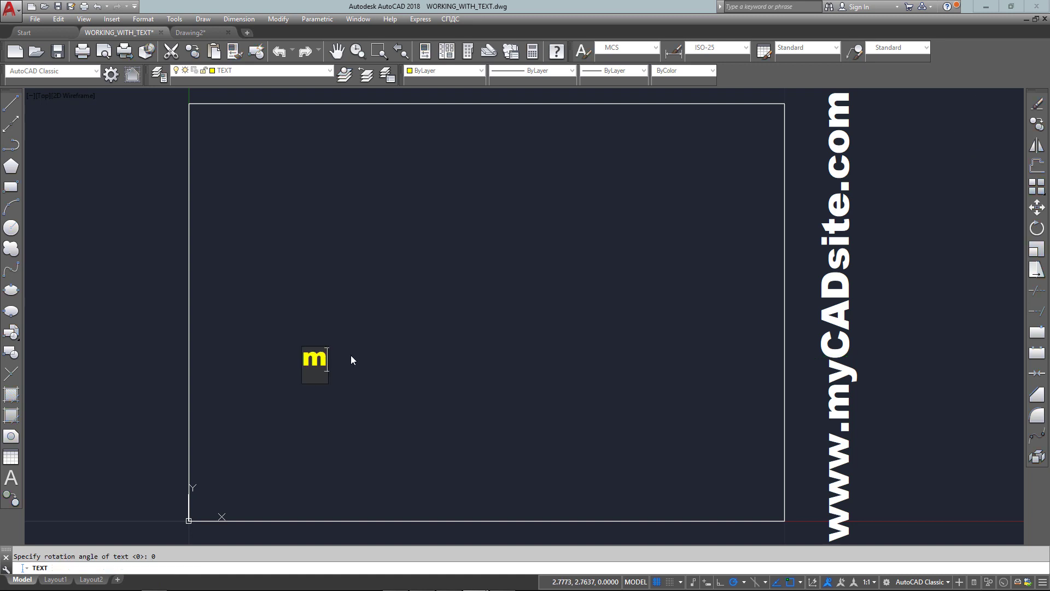
{"action": "type", "text": "cs"}
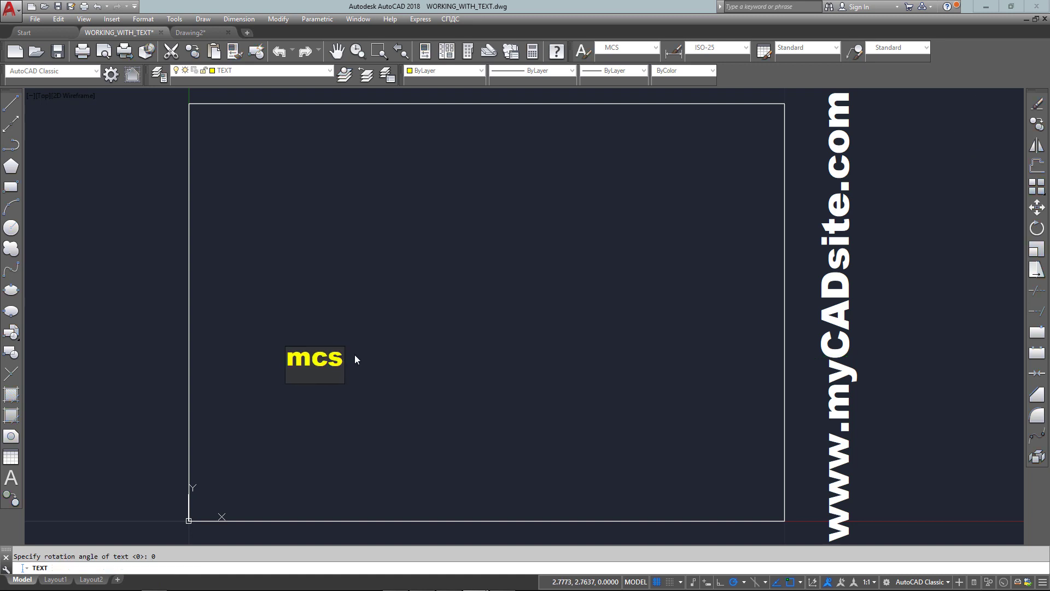
{"action": "left_click", "coordinate": [355, 355]}
{"action": "key", "text": "Escape"}
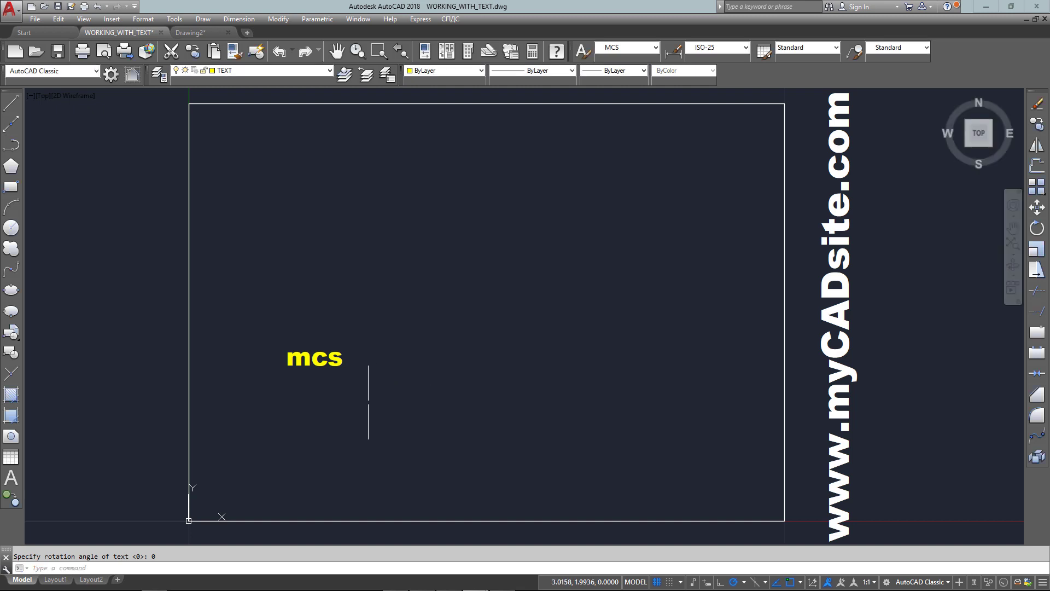
{"action": "left_click", "coordinate": [314, 356]}
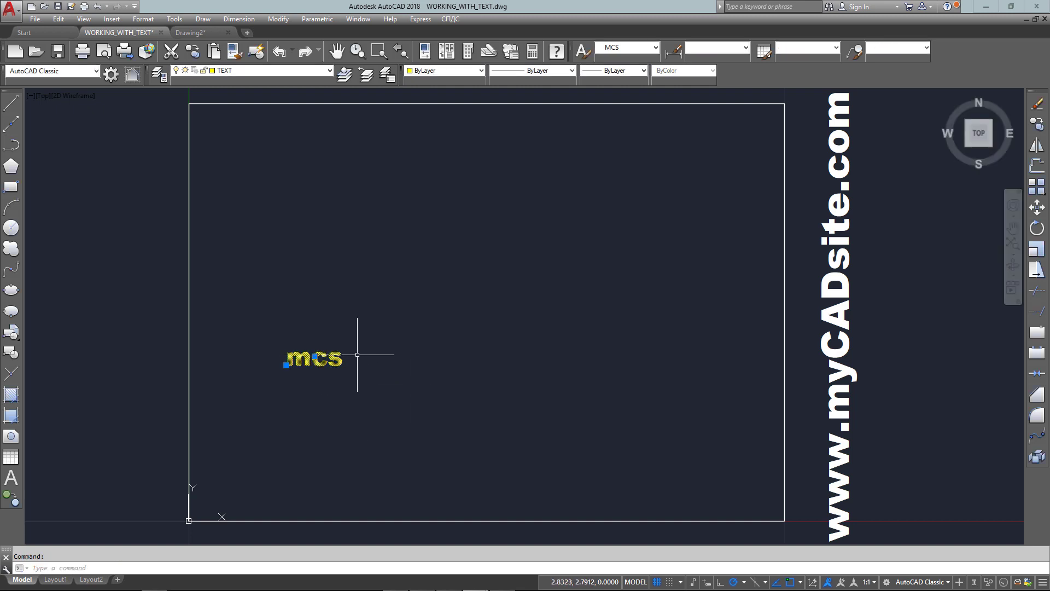
{"action": "key", "text": "Delete"}
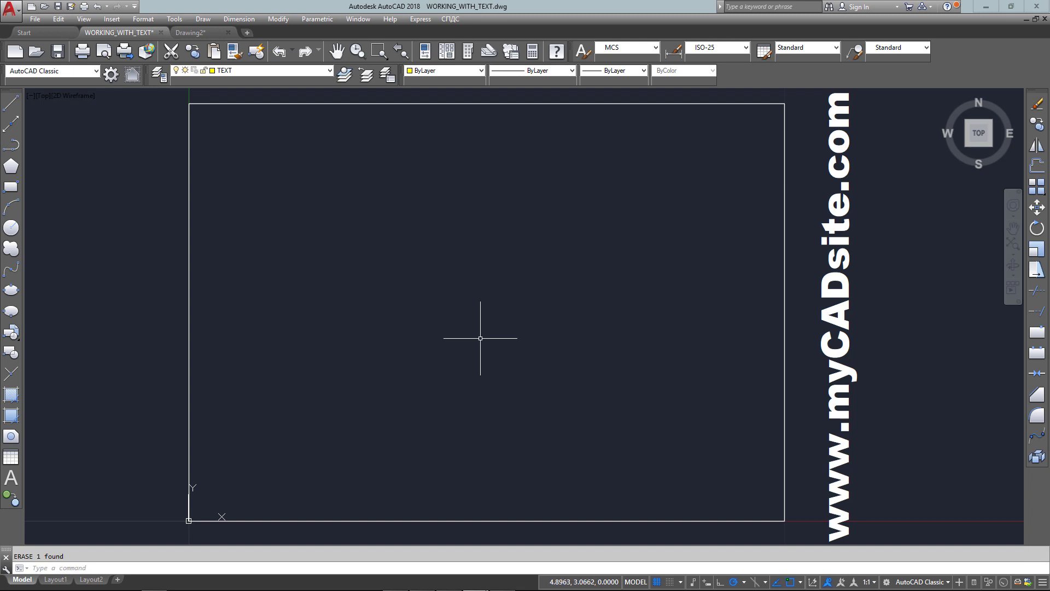
- Start multiline text and define a wide text box across the upper part of the white border
{"action": "type", "text": "mt"}
{"action": "key", "text": "Return"}
{"action": "left_click", "coordinate": [234, 172]}
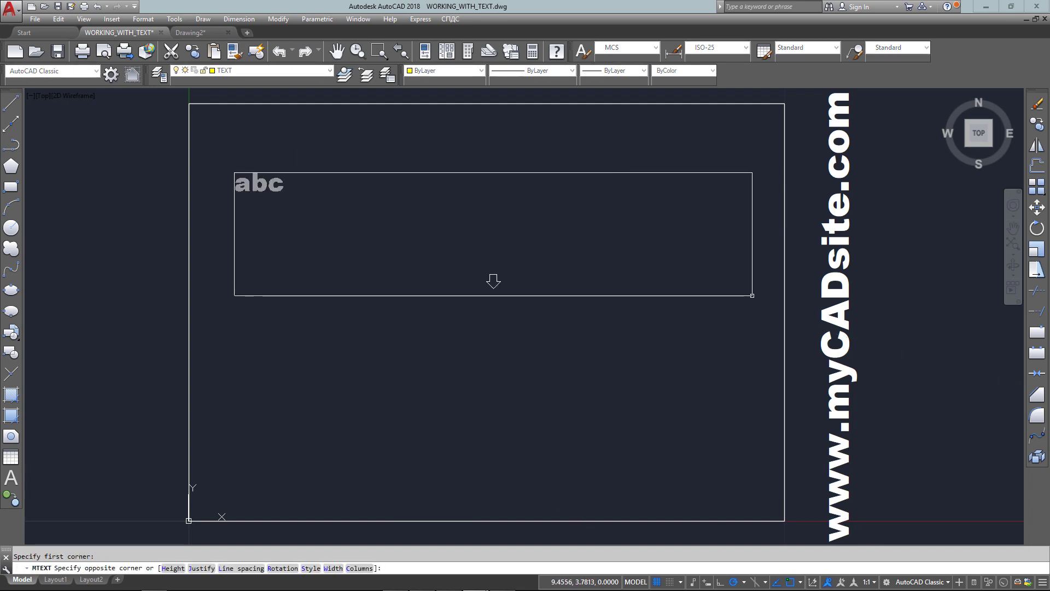
{"action": "left_click", "coordinate": [752, 295]}
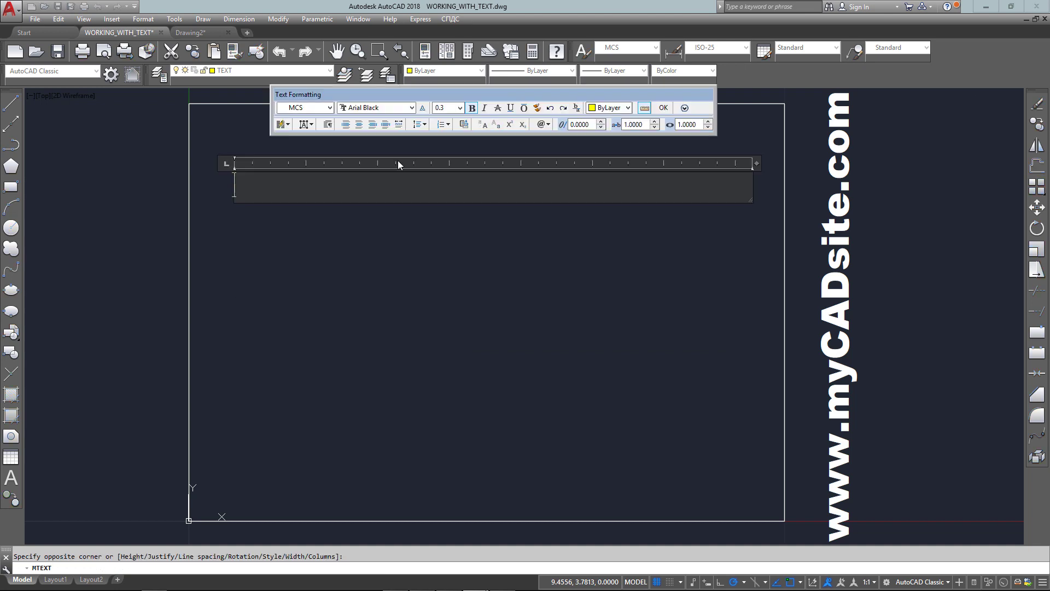
- Apply the Standard style, extend the text box down toward the border's lower part, and enter THIS IS A SAMPLE MTEXT
{"action": "left_click", "coordinate": [305, 107]}
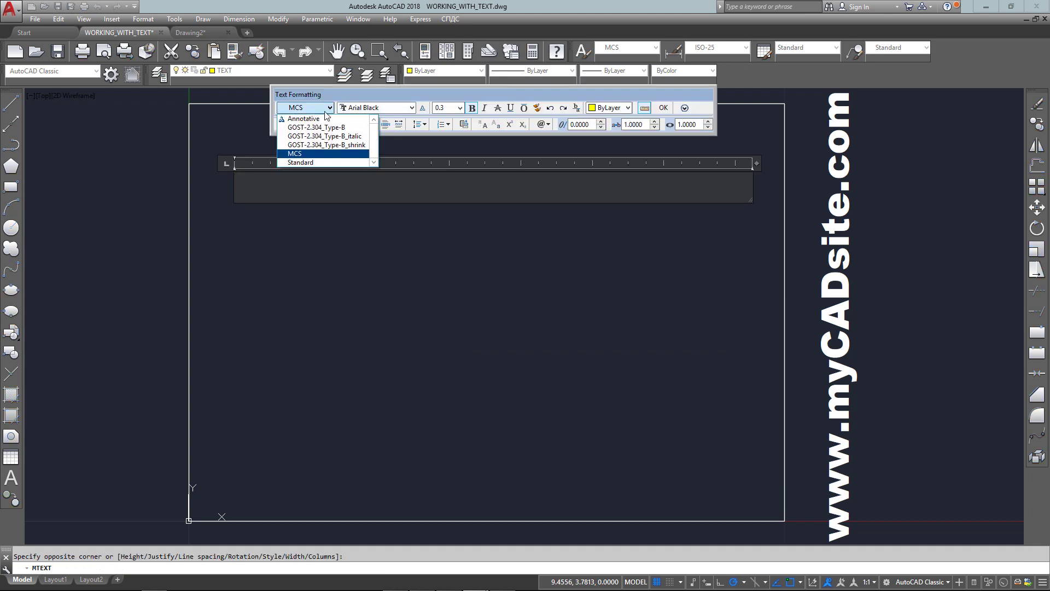
{"action": "left_click", "coordinate": [299, 162]}
{"action": "left_click_drag", "start_coordinate": [752, 201], "coordinate": [759, 437]}
{"action": "type", "text": "TH"}
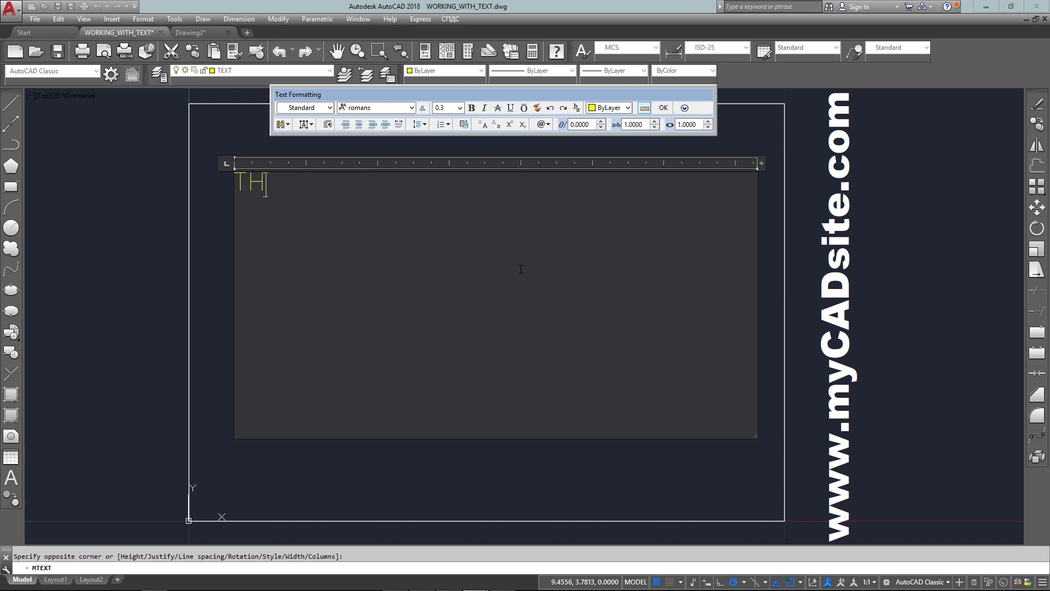
{"action": "type", "text": "IS IS A SAMPLE MTEXT"}
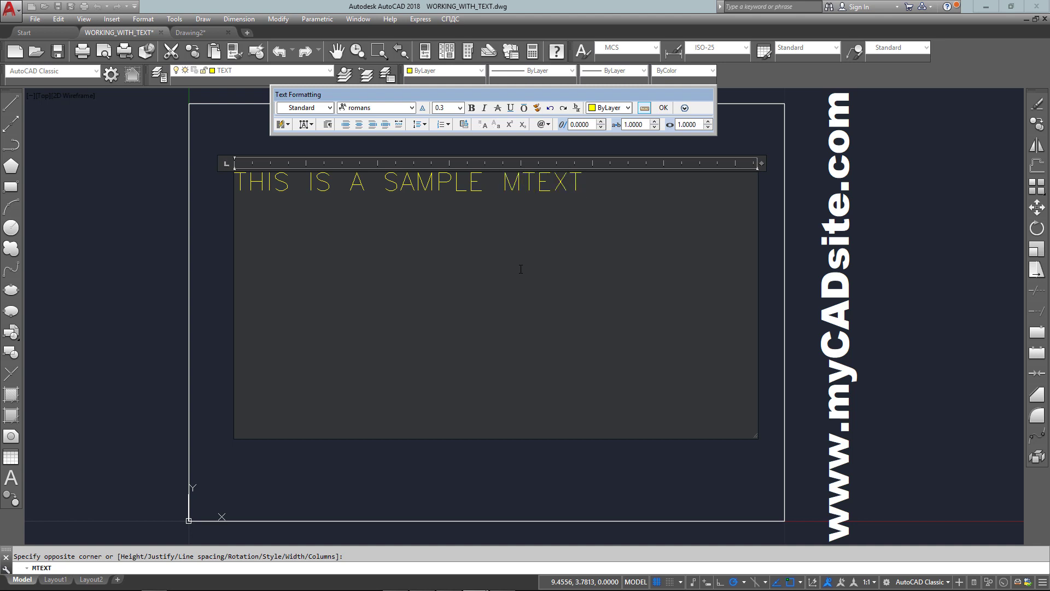
- Change the multiline text's style to MCS and accept the style change
{"action": "left_click", "coordinate": [306, 107]}
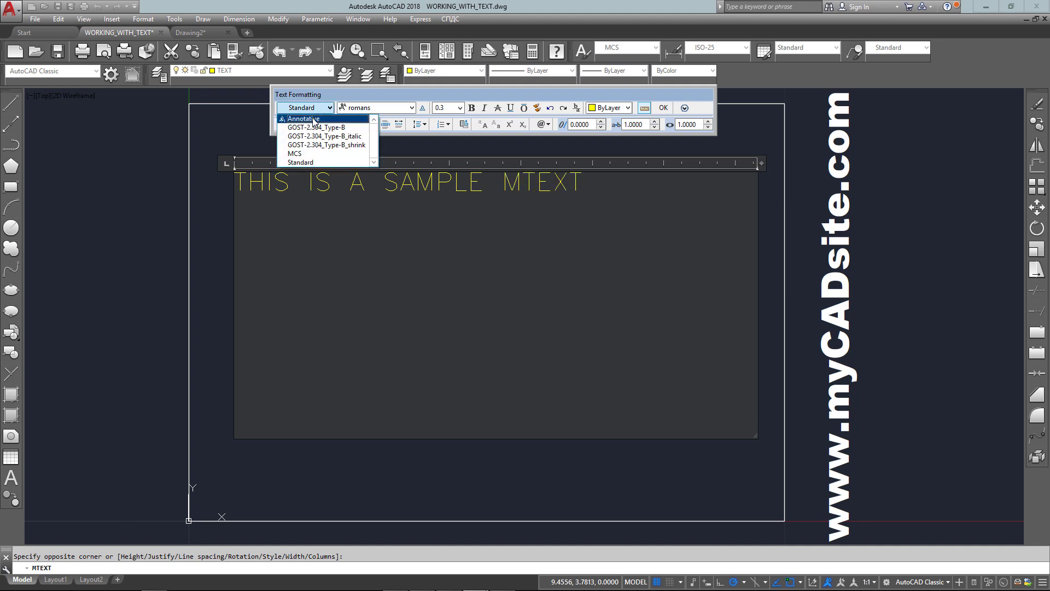
{"action": "left_click", "coordinate": [308, 155]}
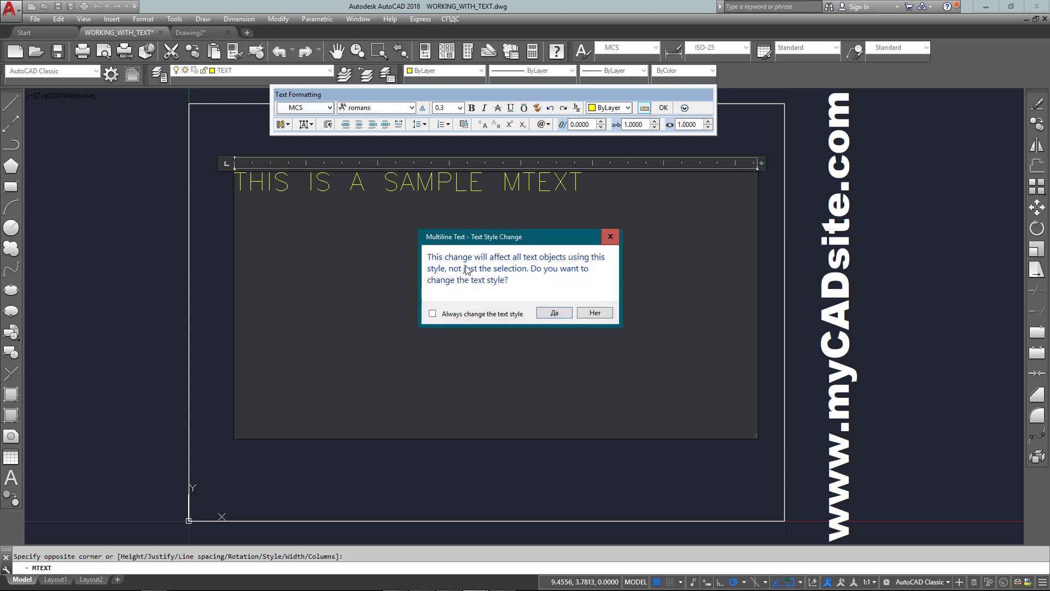
{"action": "left_click", "coordinate": [547, 313]}
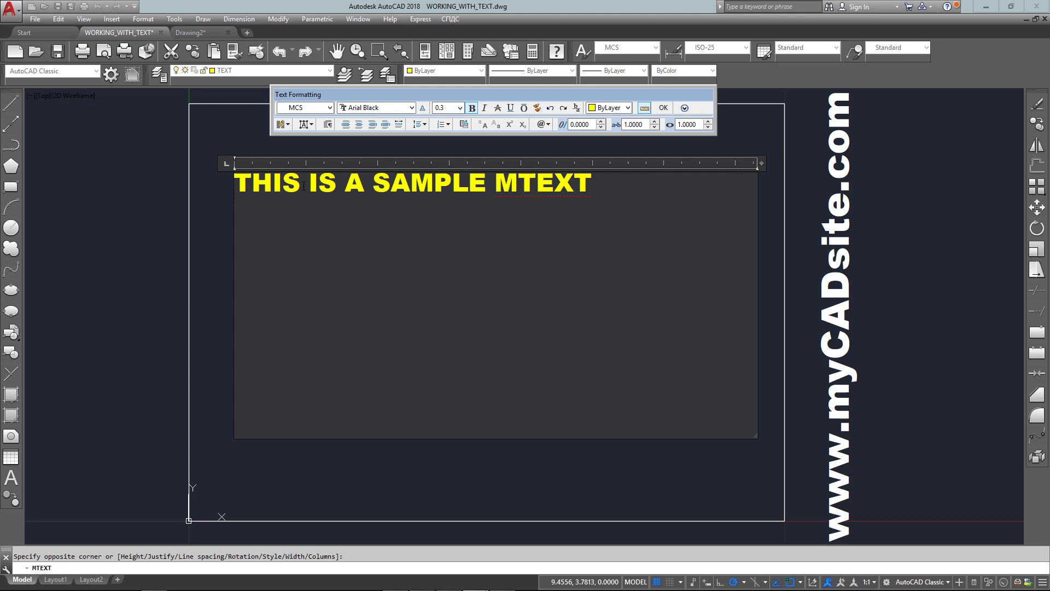
- Format individual words of the sample line: toggle bold on THIS, italicize SAMPLE and underline MTEXT
{"action": "left_click_drag", "start_coordinate": [299, 183], "coordinate": [231, 193]}
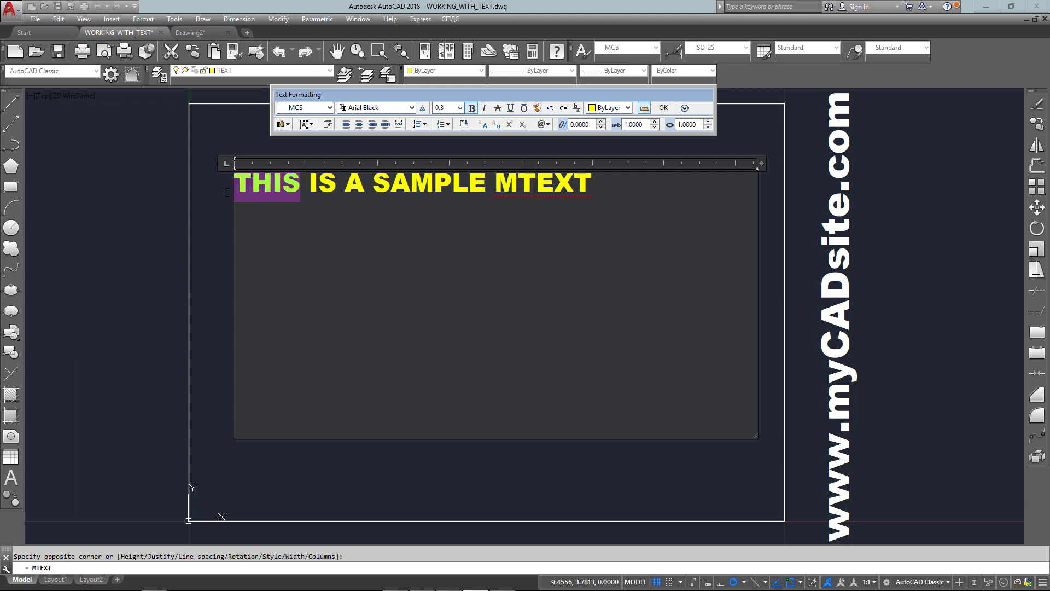
{"action": "left_click", "coordinate": [472, 108]}
{"action": "left_click_drag", "start_coordinate": [373, 184], "coordinate": [597, 185]}
{"action": "left_click", "coordinate": [484, 108]}
{"action": "left_click", "coordinate": [510, 108]}
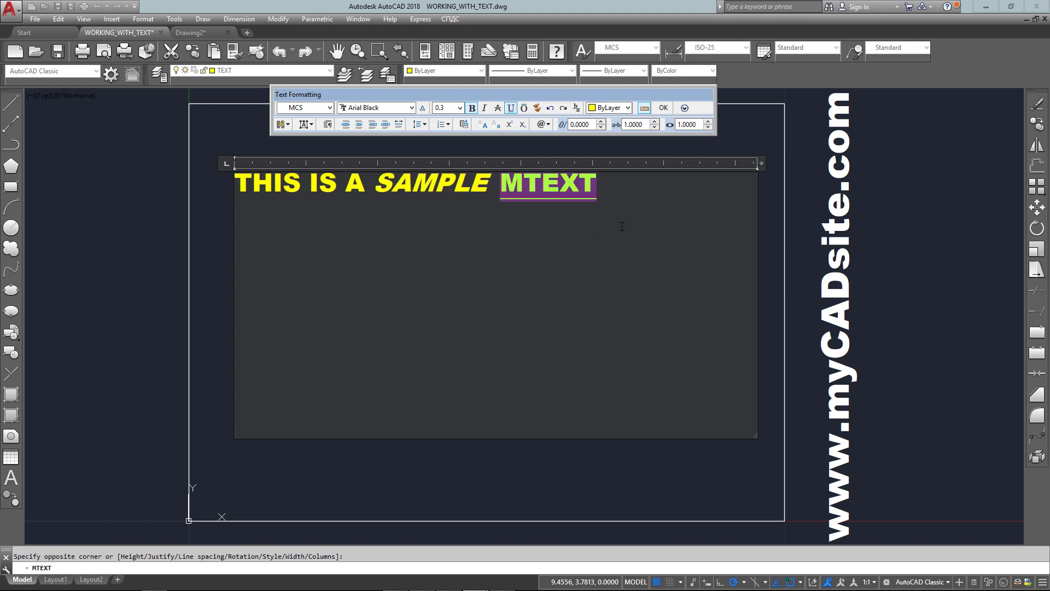
- Try Magenta on the underlined word MTEXT, settle on Red as its color, and deselect it
{"action": "left_click", "coordinate": [628, 108]}
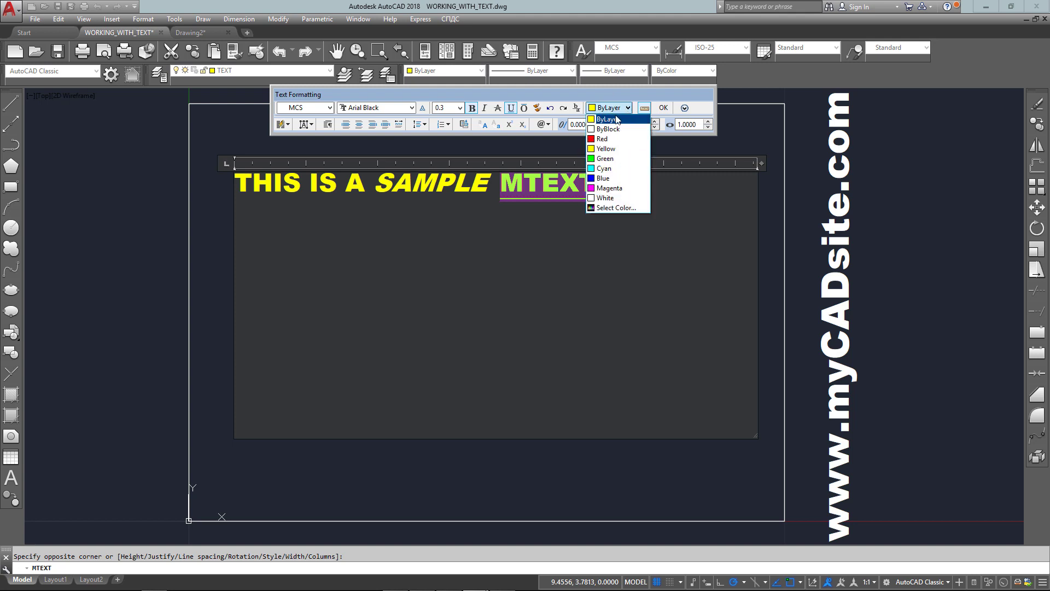
{"action": "left_click", "coordinate": [612, 188]}
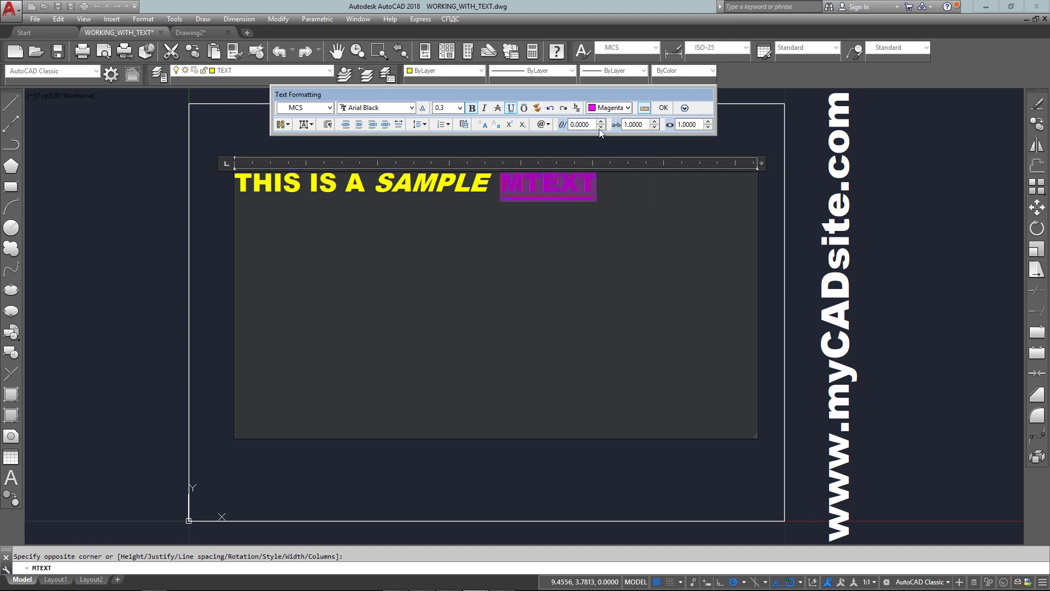
{"action": "left_click", "coordinate": [613, 108]}
{"action": "left_click", "coordinate": [610, 141]}
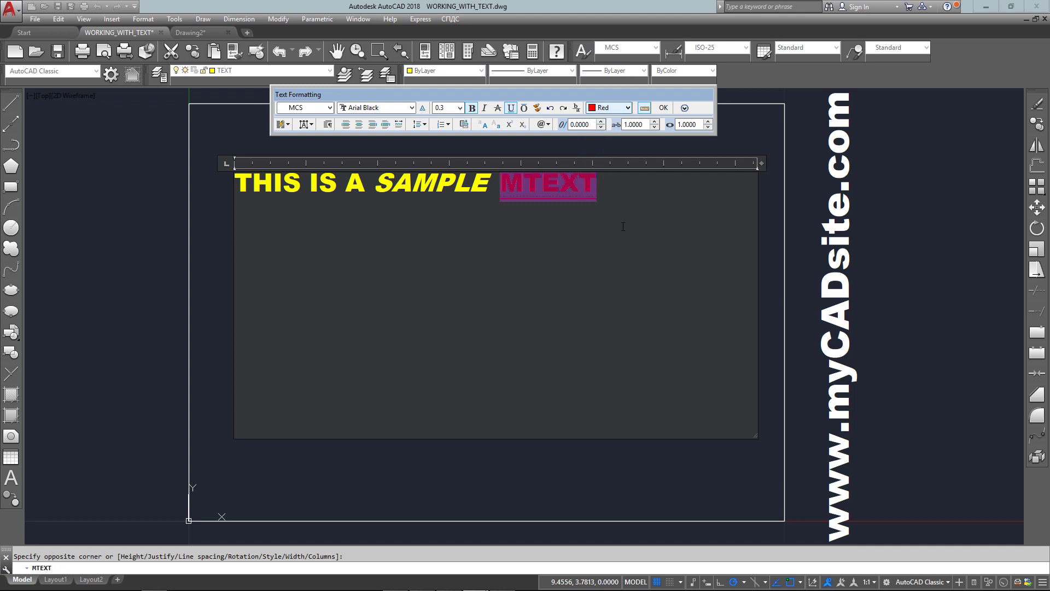
{"action": "left_click", "coordinate": [579, 270]}
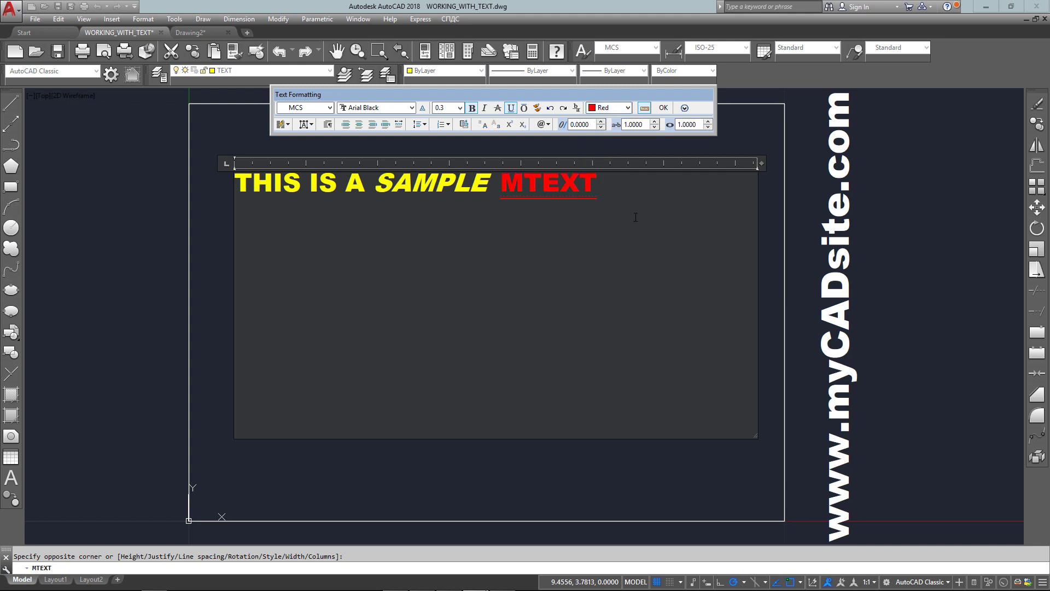
- Leave a blank line under the sample line and enter I CAN STILL KEEP TYPING IN THIS BOX in yellow
{"action": "key", "text": "Return"}
{"action": "type", "text": "I CAN"}
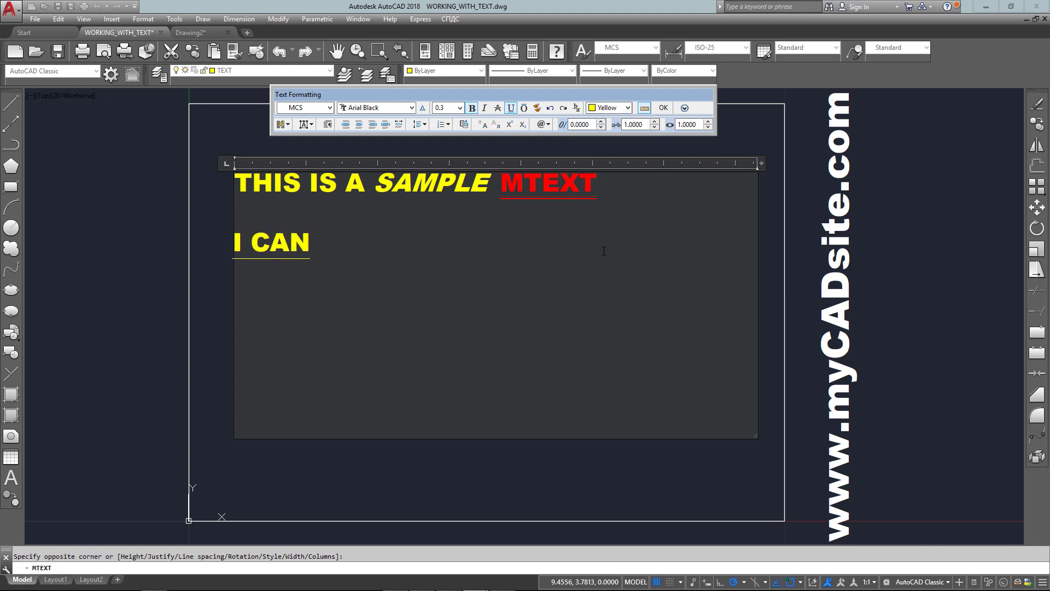
{"action": "type", "text": " STILL"}
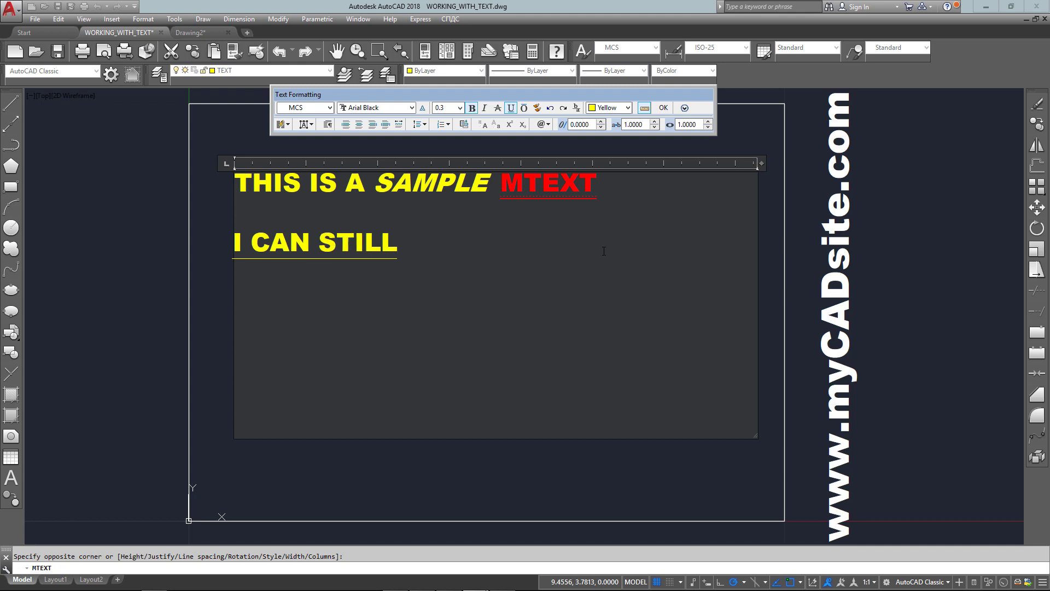
{"action": "type", "text": " KEEP"}
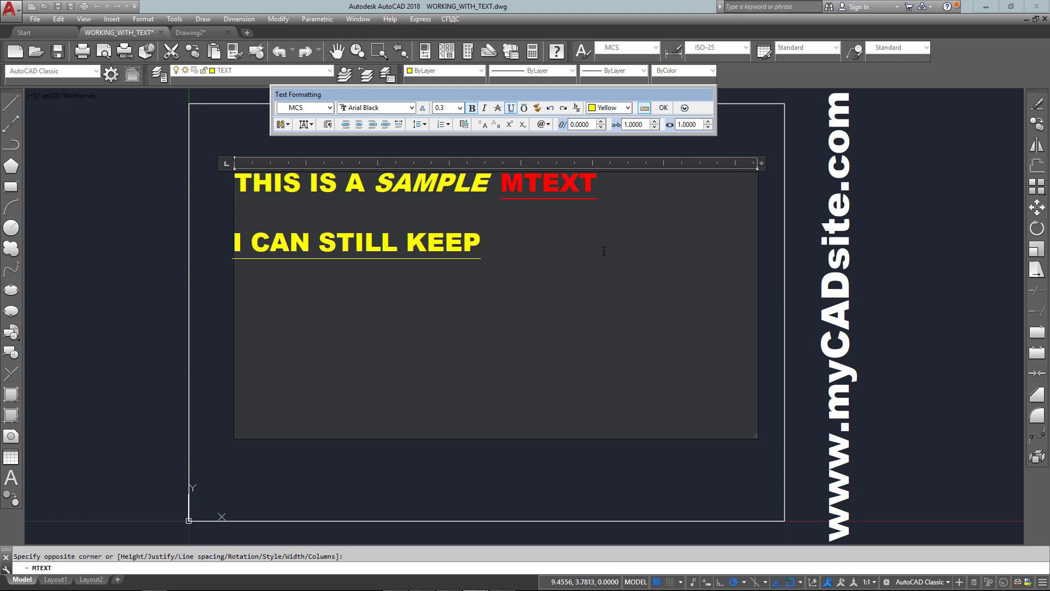
{"action": "type", "text": " TYPIN"}
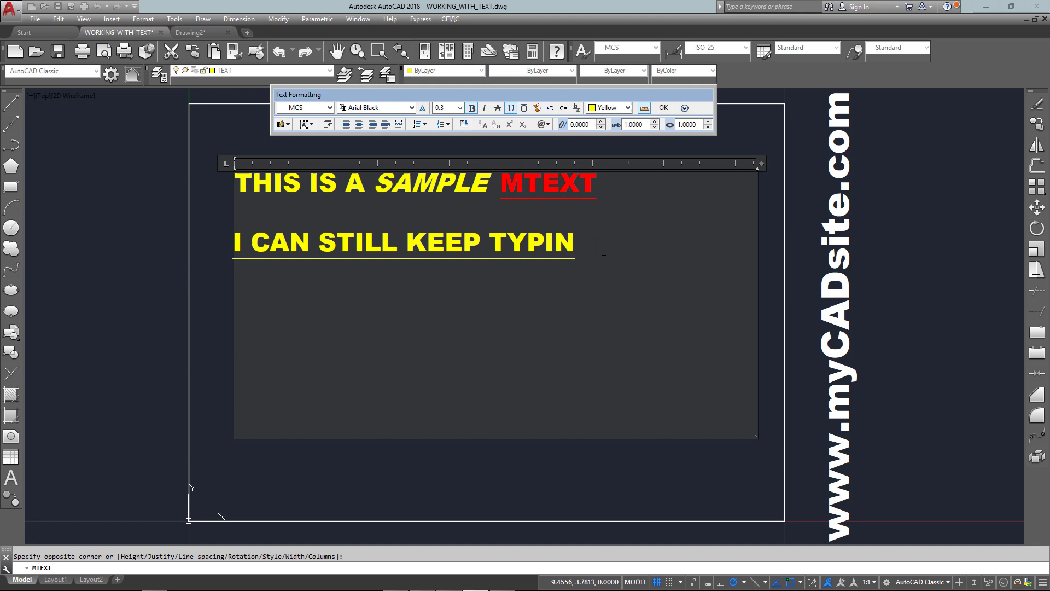
{"action": "type", "text": "G IN THIS"}
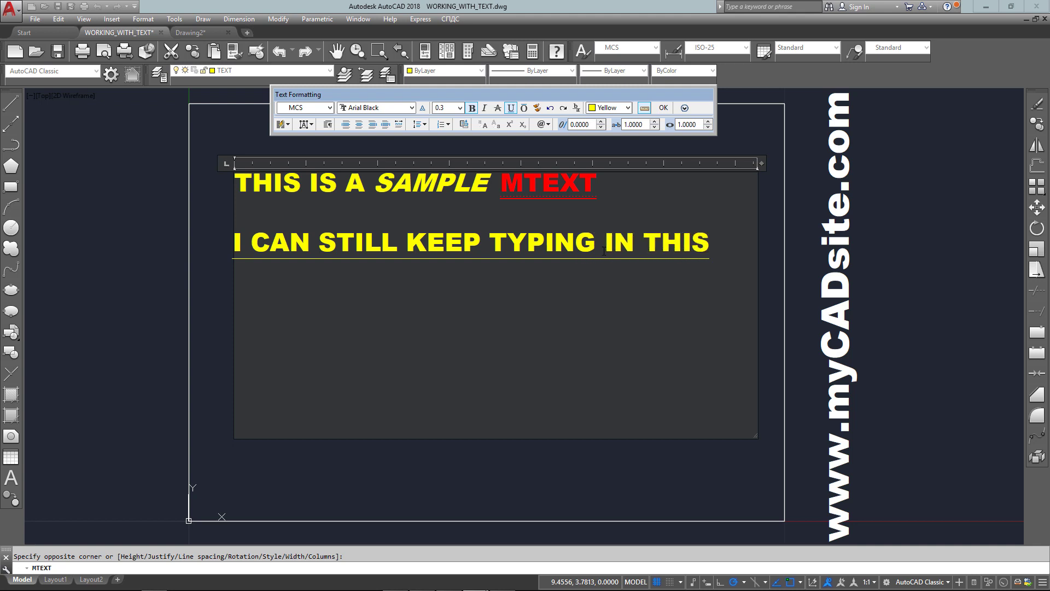
{"action": "type", "text": " BOX"}
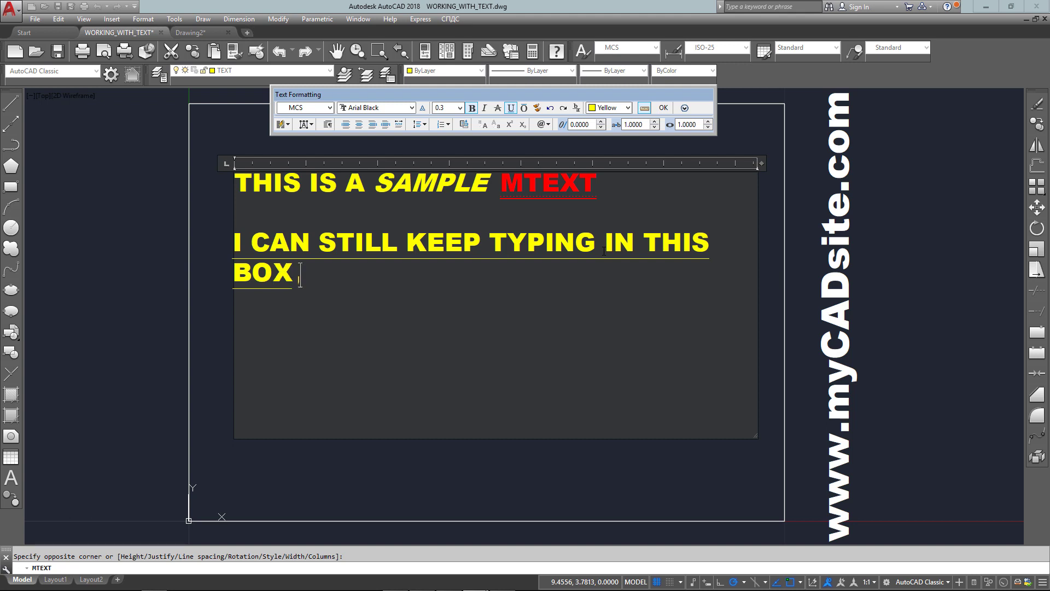
- Complete the paragraph with ", AND THE BORDER WILL KEEP THE TEXT IN THE SPACE. HANDY.", without underline, and finish editing the multiline text
{"action": "type", "text": ", AND "}
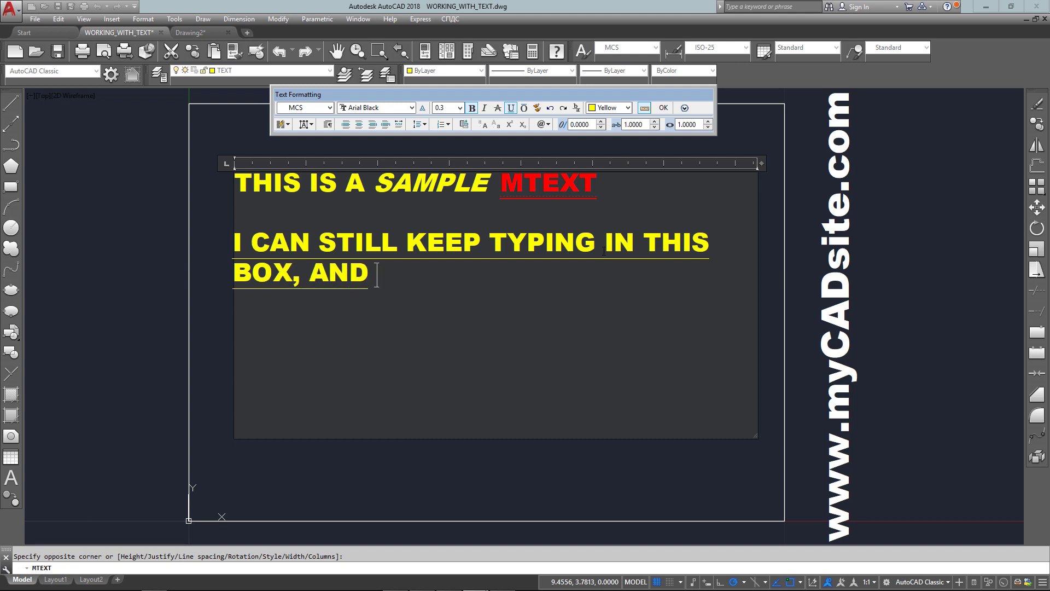
{"action": "type", "text": "THE "}
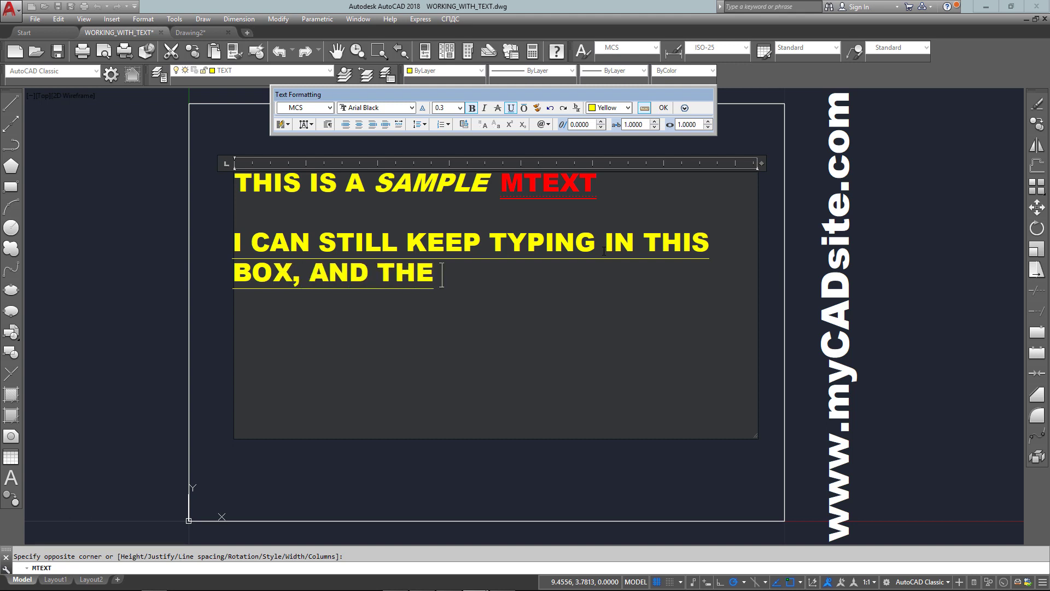
{"action": "type", "text": "BORDER"}
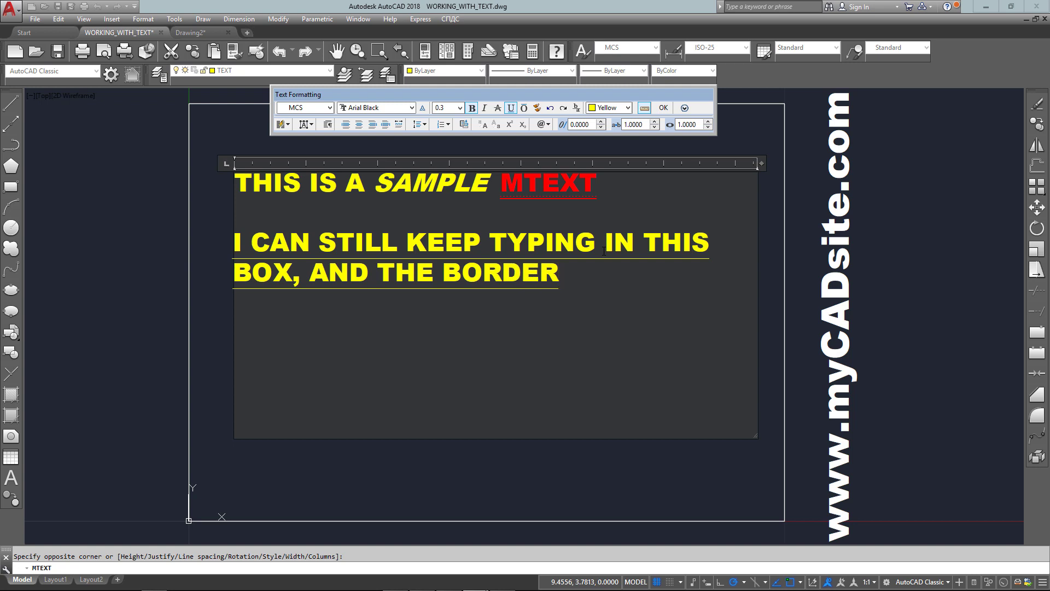
{"action": "type", "text": " WILL"}
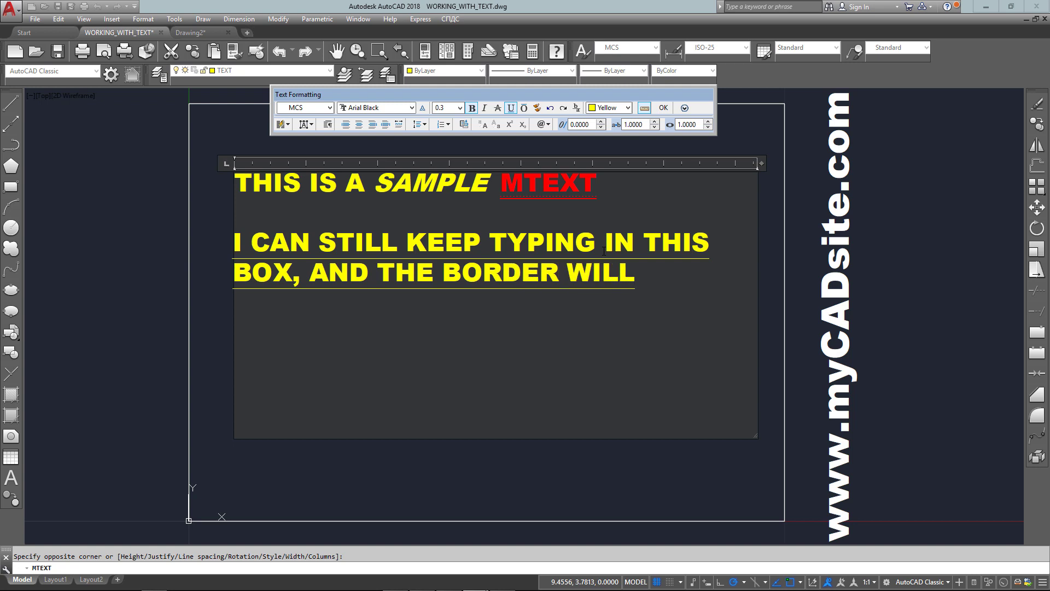
{"action": "type", "text": " KEEP THE TEXT "}
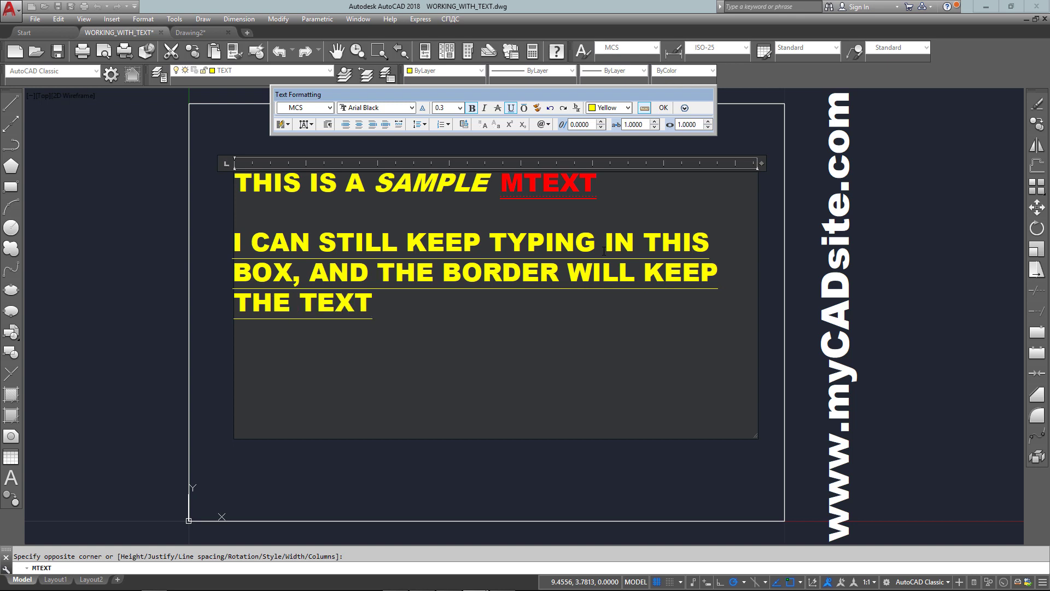
{"action": "type", "text": "IN THE SPACE"}
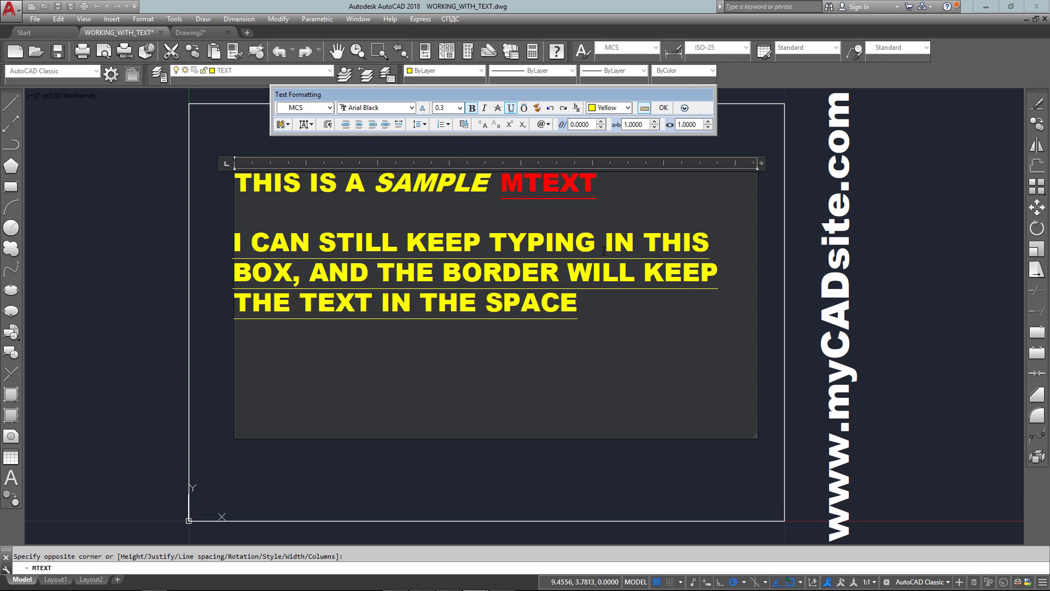
{"action": "type", "text": ". HAND"}
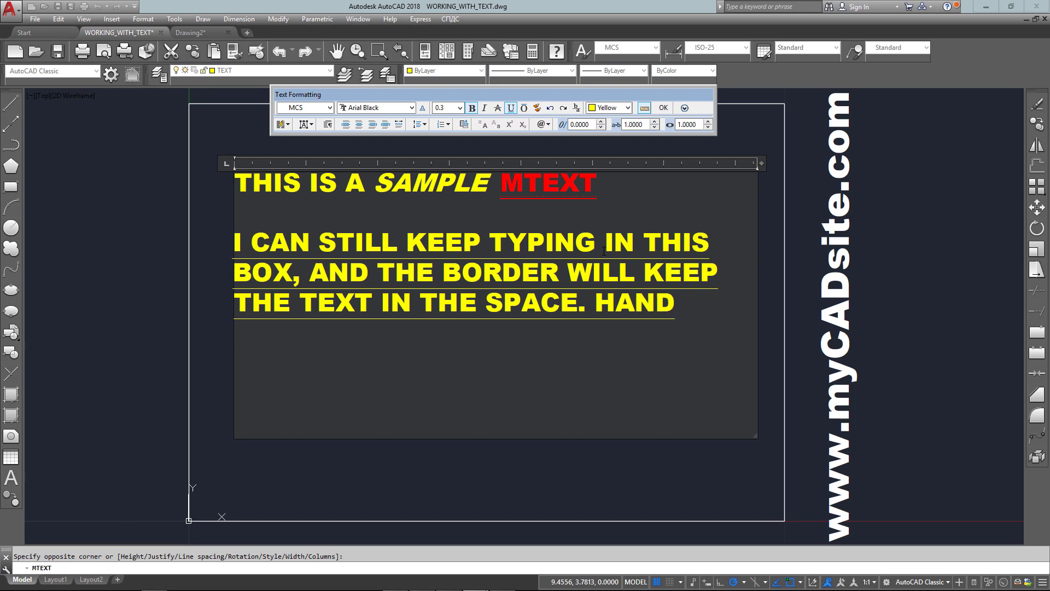
{"action": "type", "text": "Y."}
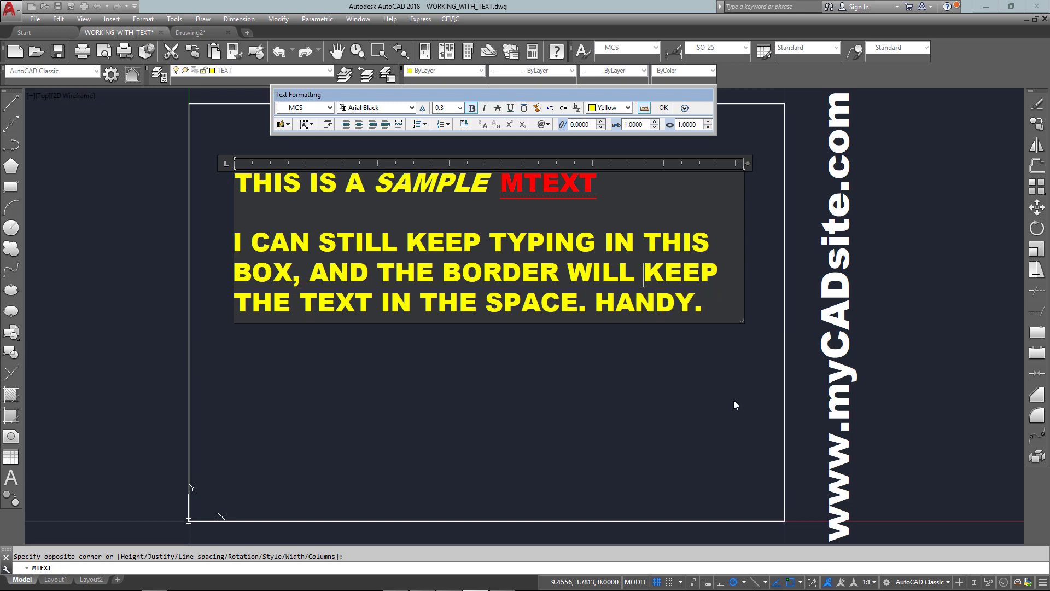
{"action": "left_click", "coordinate": [680, 329]}
- Select the multiline text and stretch its width grip inward, adjusting it until the box ends slightly past the paragraph's longest line
{"action": "left_click", "coordinate": [481, 206]}
{"action": "mouse_move", "coordinate": [481, 206]}
{"action": "left_mouse_down"}
{"action": "mouse_move", "coordinate": [491, 306]}
{"action": "mouse_move", "coordinate": [519, 328]}
{"action": "left_mouse_up"}
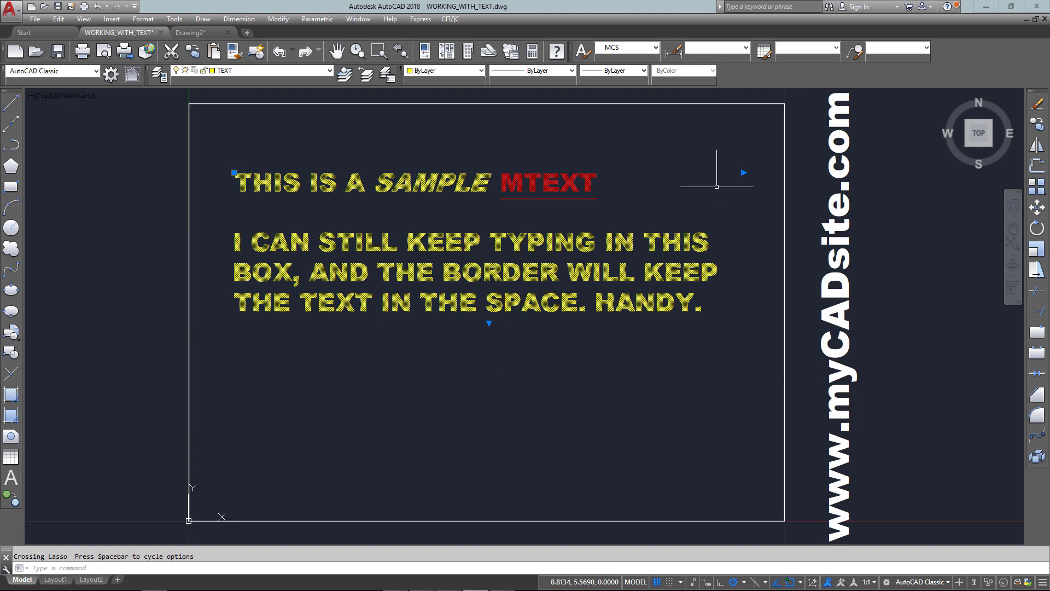
{"action": "left_click", "coordinate": [744, 172]}
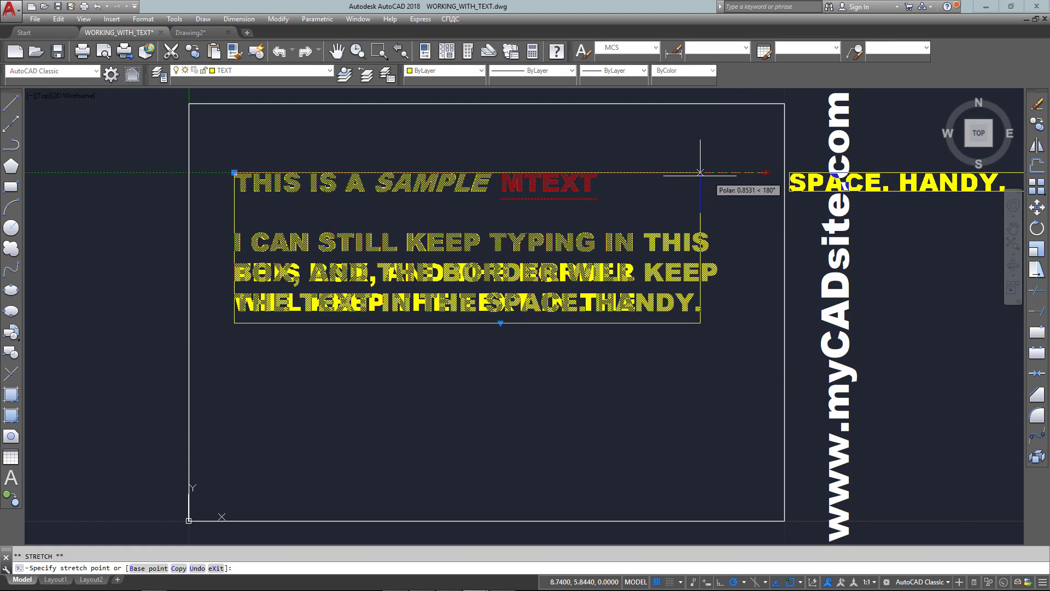
{"action": "left_click", "coordinate": [625, 176]}
{"action": "left_click", "coordinate": [704, 171]}
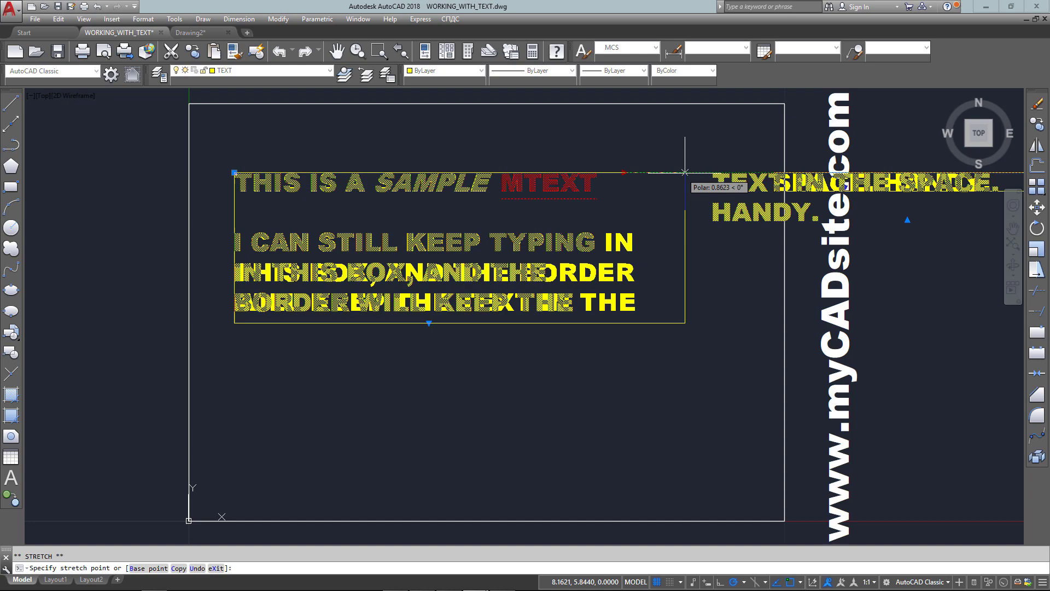
- Stretch the text box's bottom edge downward and narrow its width to just past the word MTEXT
{"action": "left_click", "coordinate": [468, 323]}
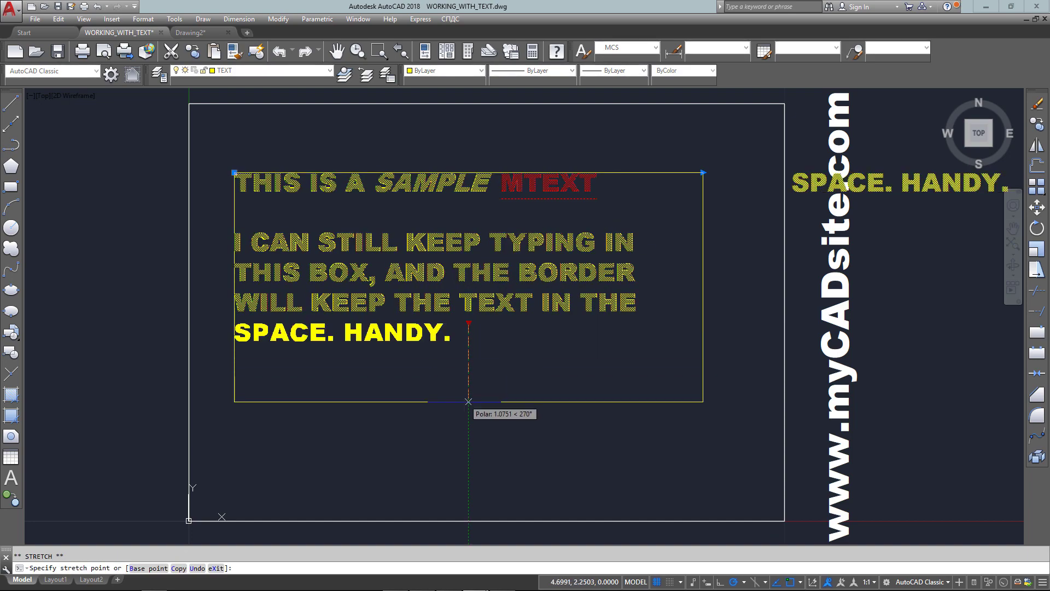
{"action": "left_click", "coordinate": [469, 411]}
{"action": "left_click", "coordinate": [703, 173]}
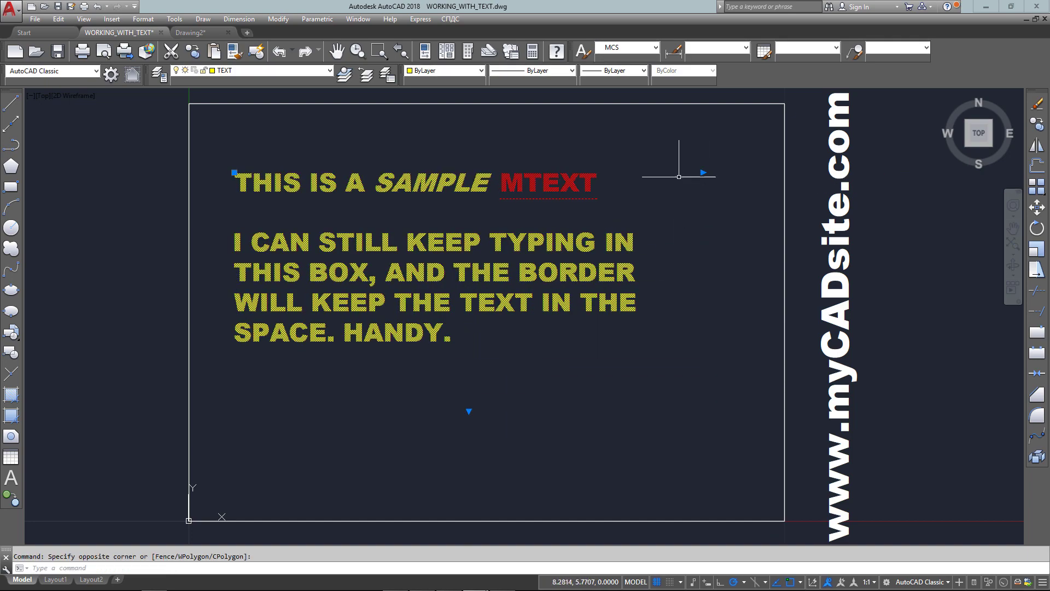
{"action": "left_click", "coordinate": [628, 173]}
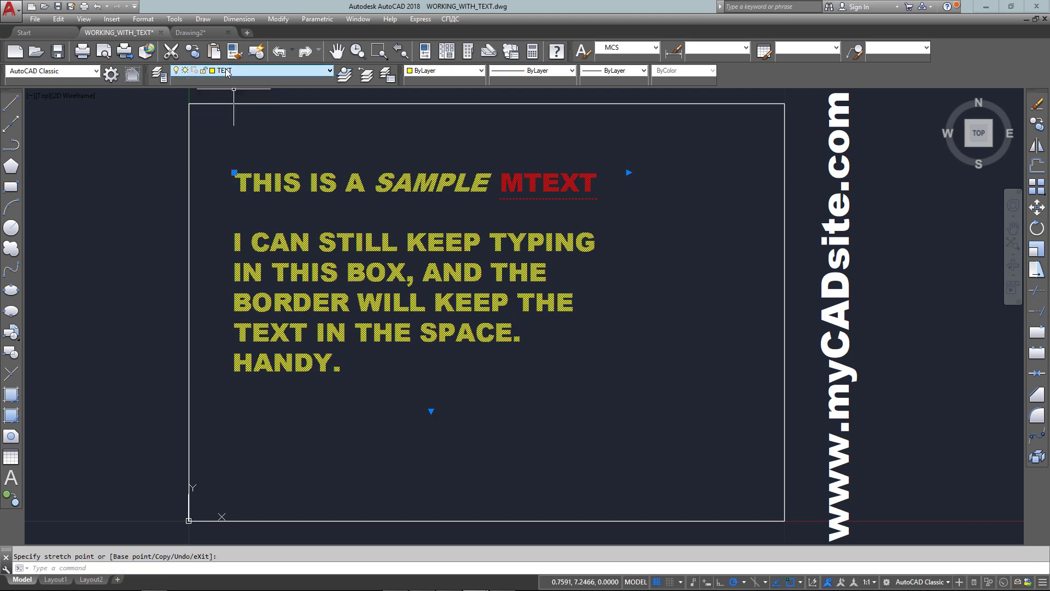
- Change the multiline text's style to Standard, accept the style change, and finish editing the text
{"action": "double_click", "coordinate": [332, 241]}
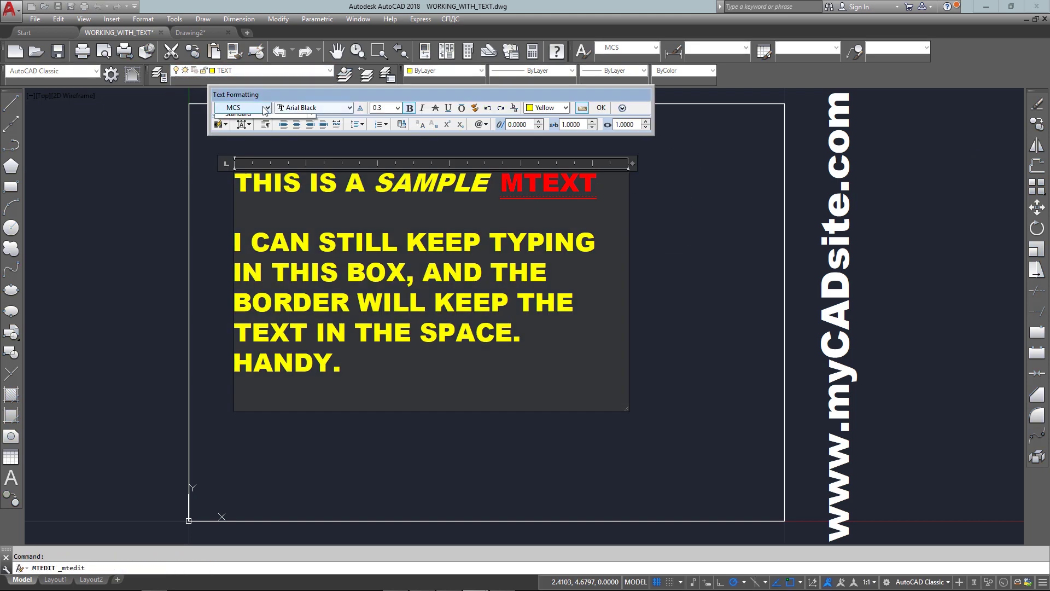
{"action": "left_click", "coordinate": [243, 107]}
{"action": "left_click", "coordinate": [230, 119]}
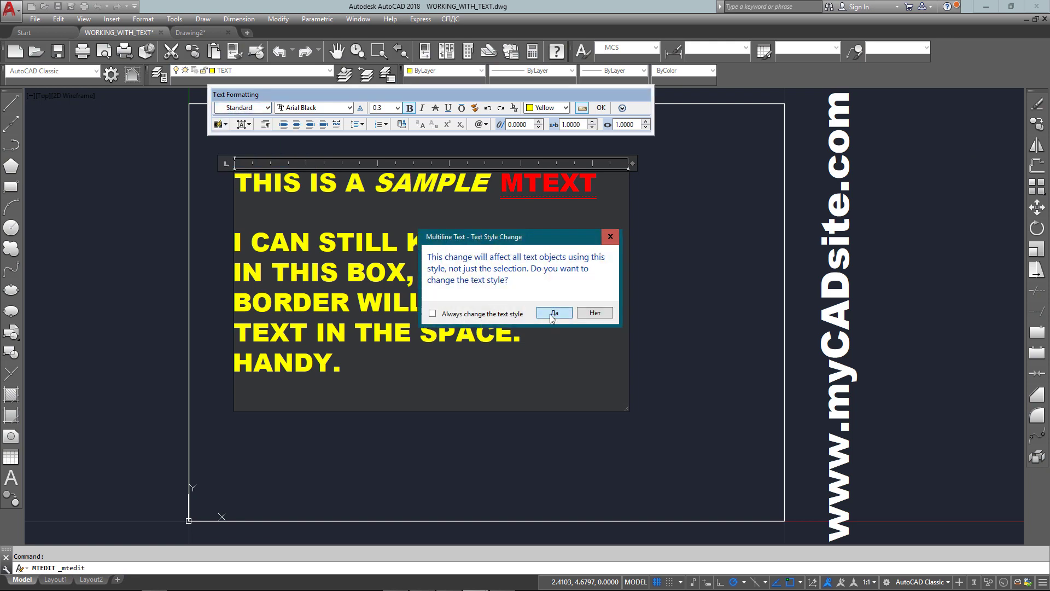
{"action": "left_click", "coordinate": [554, 313]}
{"action": "left_click", "coordinate": [598, 429]}
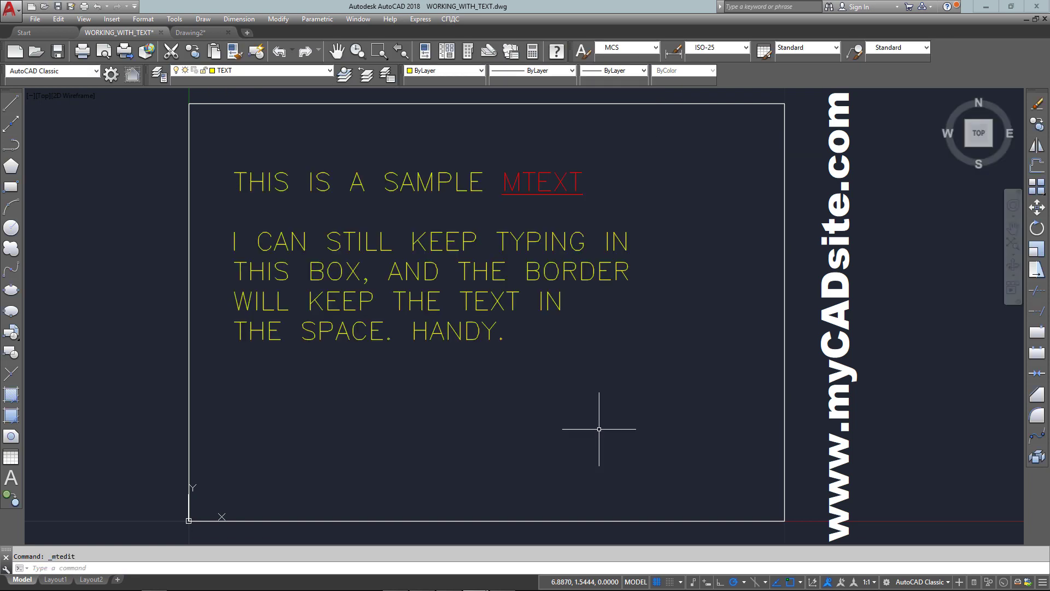
- Select the multiline text and widen its box until TYPING IN THIS fits on the paragraph's first line
{"action": "left_click", "coordinate": [598, 429]}
{"action": "left_click", "coordinate": [445, 352]}
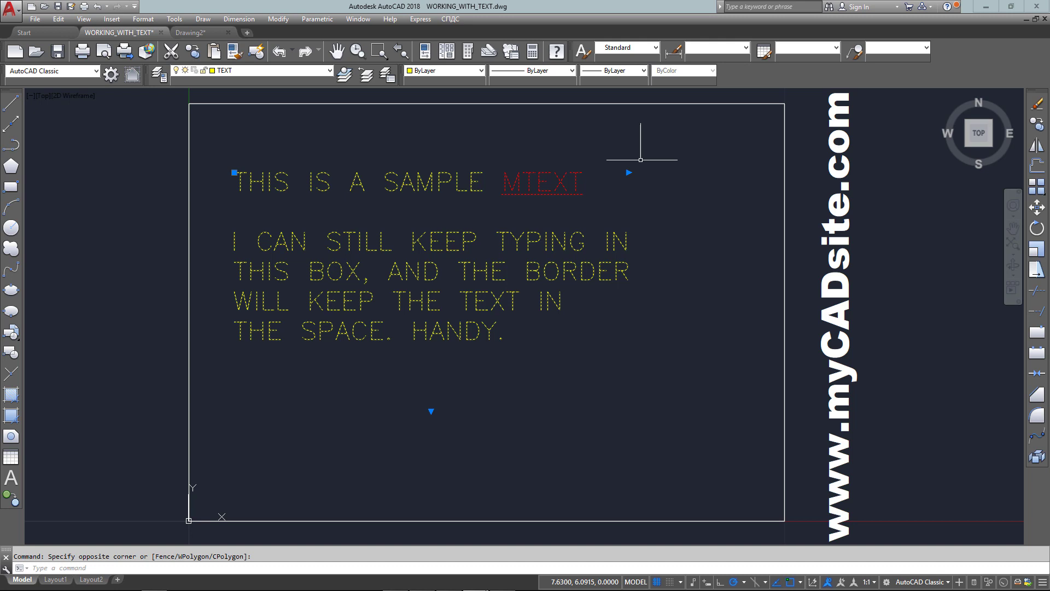
{"action": "left_click", "coordinate": [629, 172]}
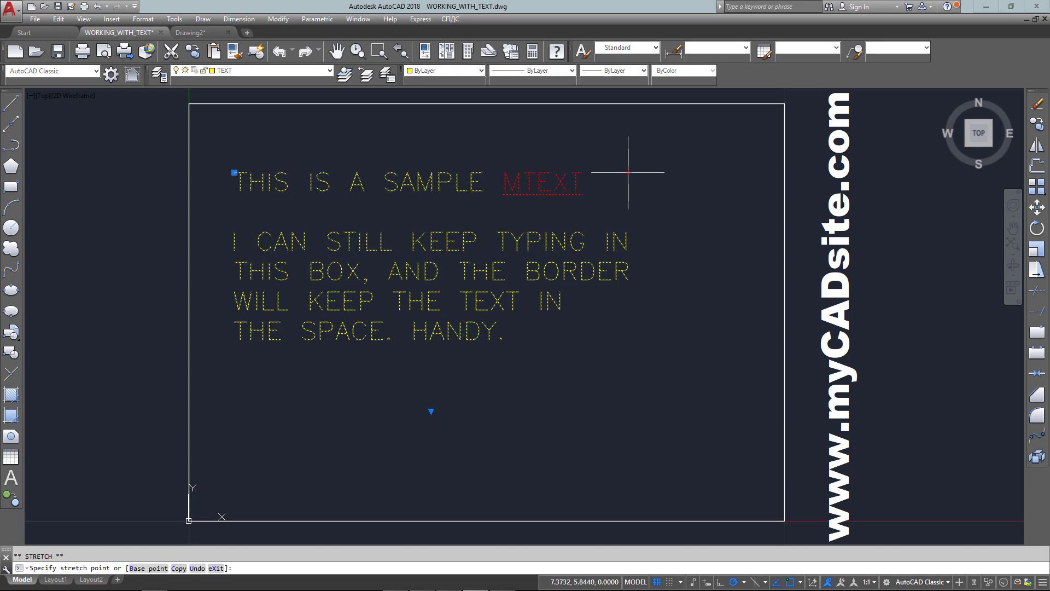
{"action": "left_click", "coordinate": [707, 172]}
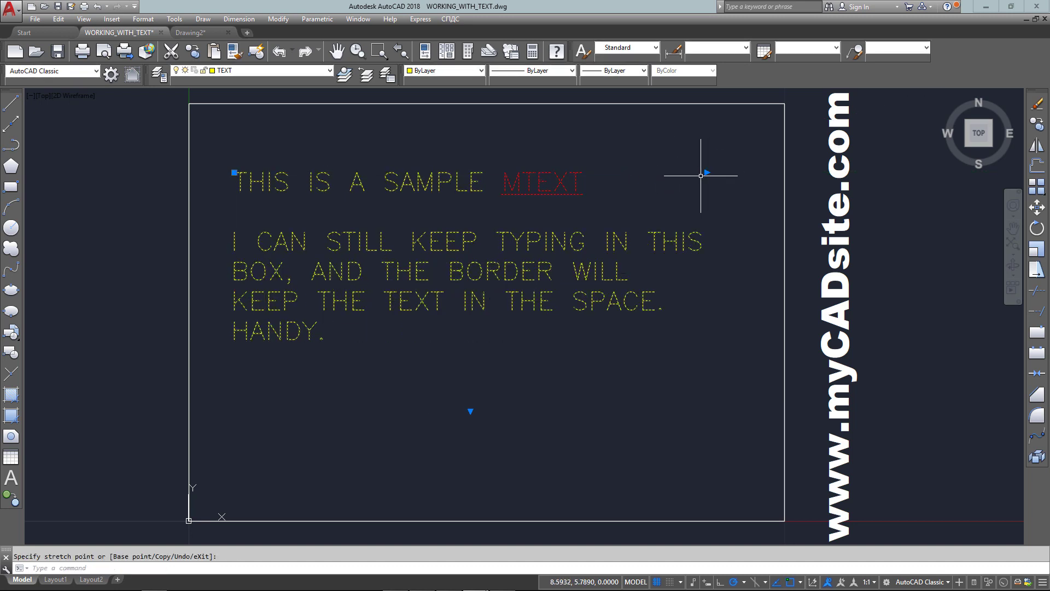
- Edit the multiline text to give its whole first line a width factor of 0.9, and finish editing
{"action": "double_click", "coordinate": [703, 173]}
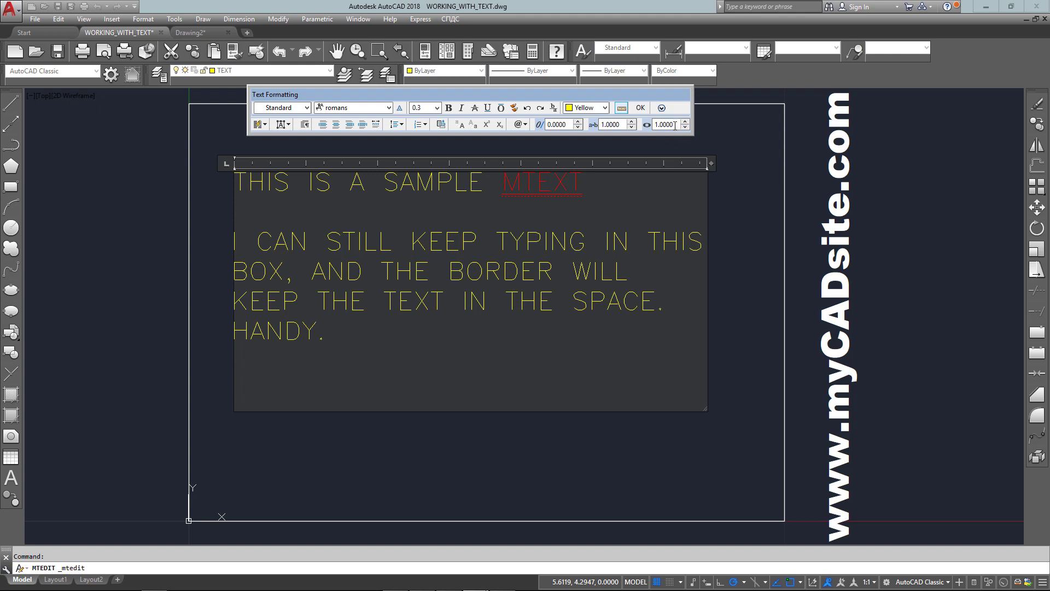
{"action": "double_click", "coordinate": [674, 125]}
{"action": "type", "text": "."}
{"action": "key", "text": "Return"}
{"action": "triple_click", "coordinate": [547, 182]}
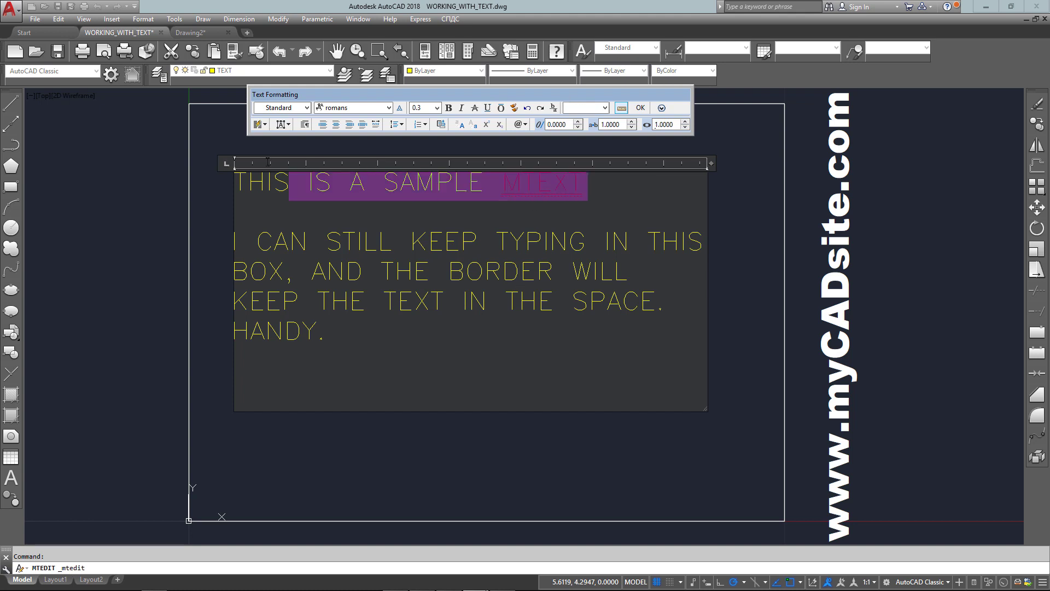
{"action": "double_click", "coordinate": [671, 125]}
{"action": "type", "text": ".9"}
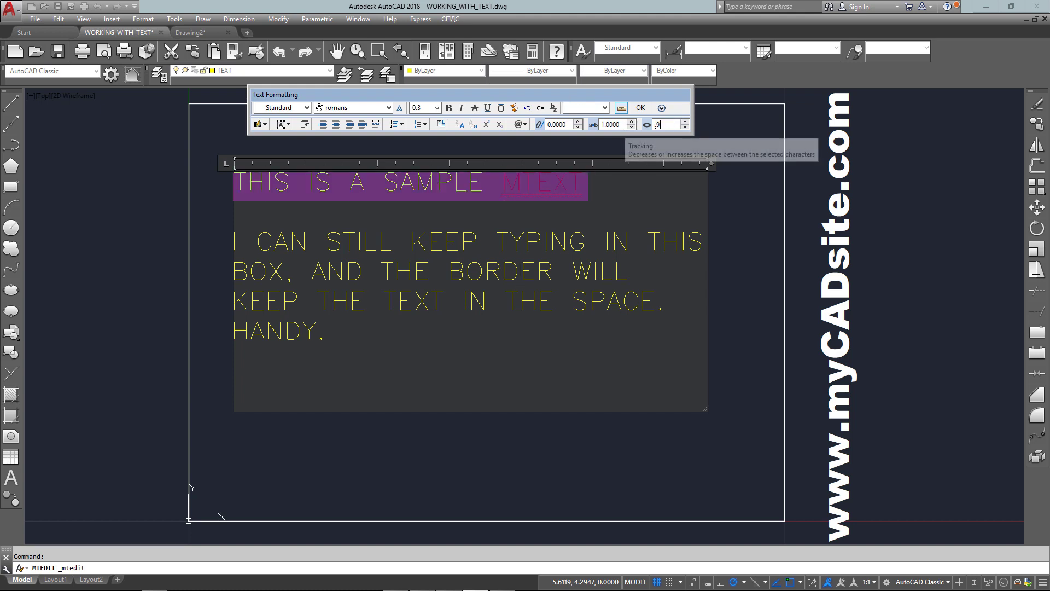
{"action": "key", "text": "Return"}
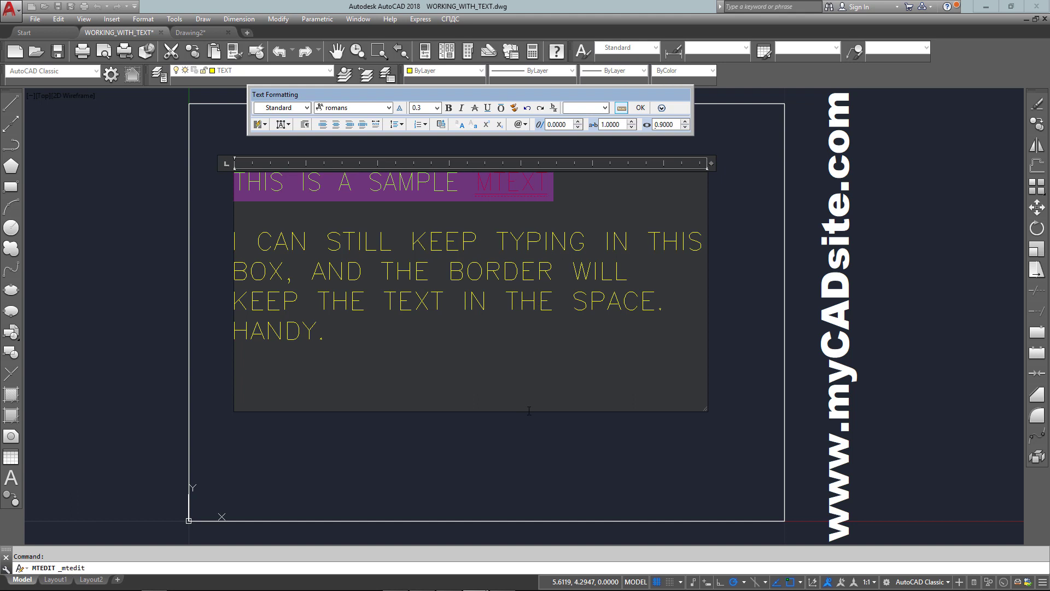
{"action": "left_click", "coordinate": [539, 433]}
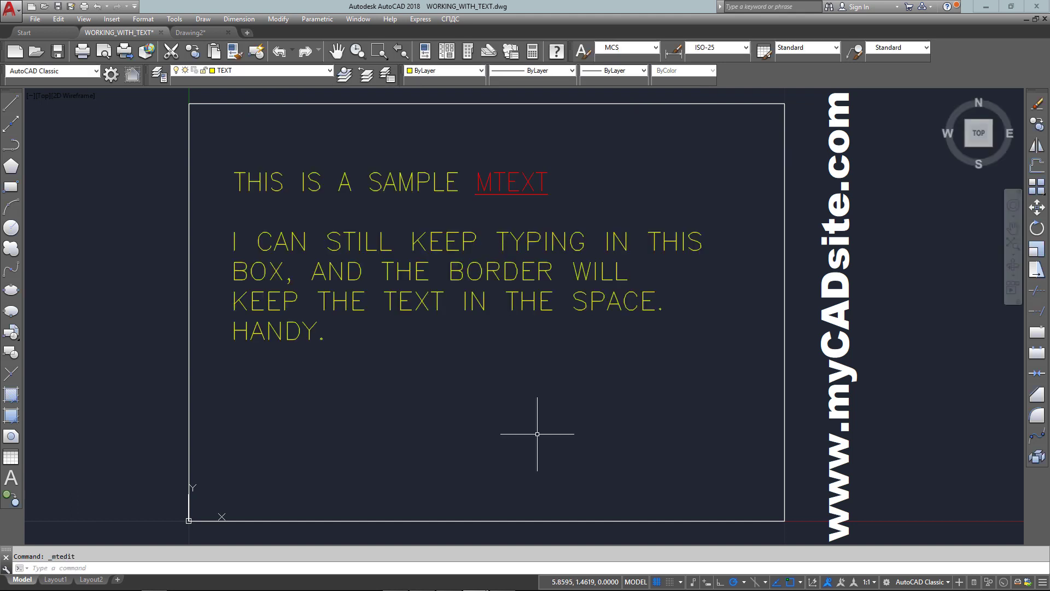
- Try right alignment on all of the multiline text, switch it to distributed alignment, and finish editing
{"action": "left_click", "coordinate": [523, 243]}
{"action": "left_click", "coordinate": [469, 228]}
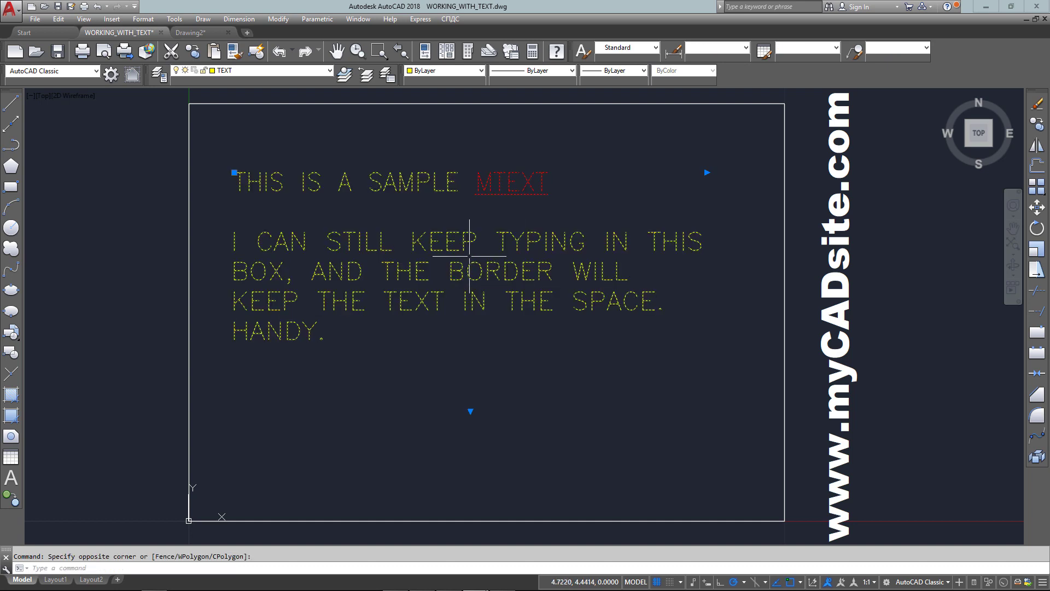
{"action": "left_click", "coordinate": [451, 241]}
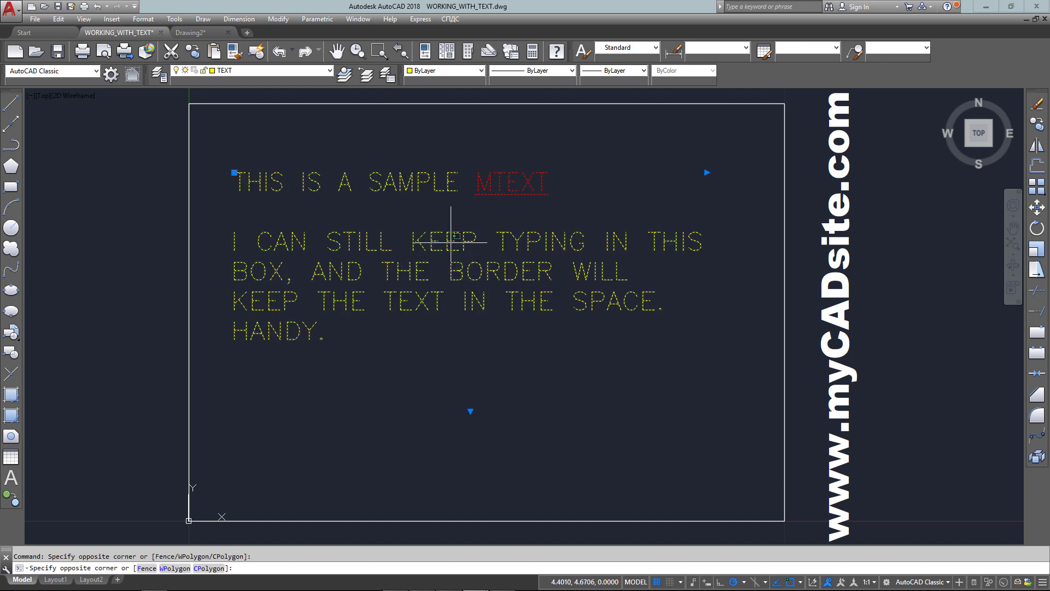
{"action": "left_click", "coordinate": [452, 243]}
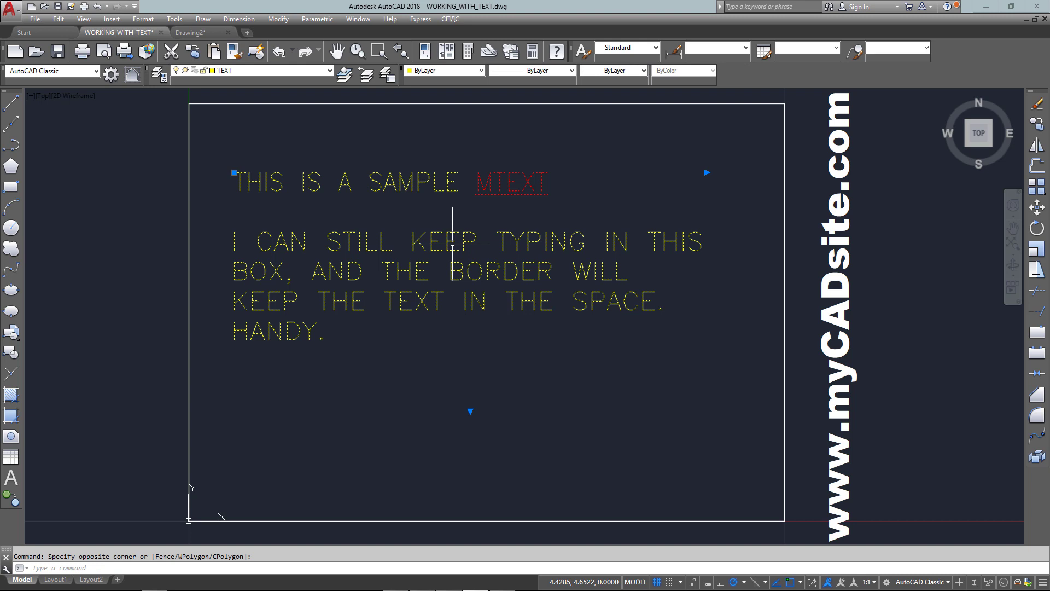
{"action": "double_click", "coordinate": [454, 242]}
{"action": "key", "text": "ctrl+a"}
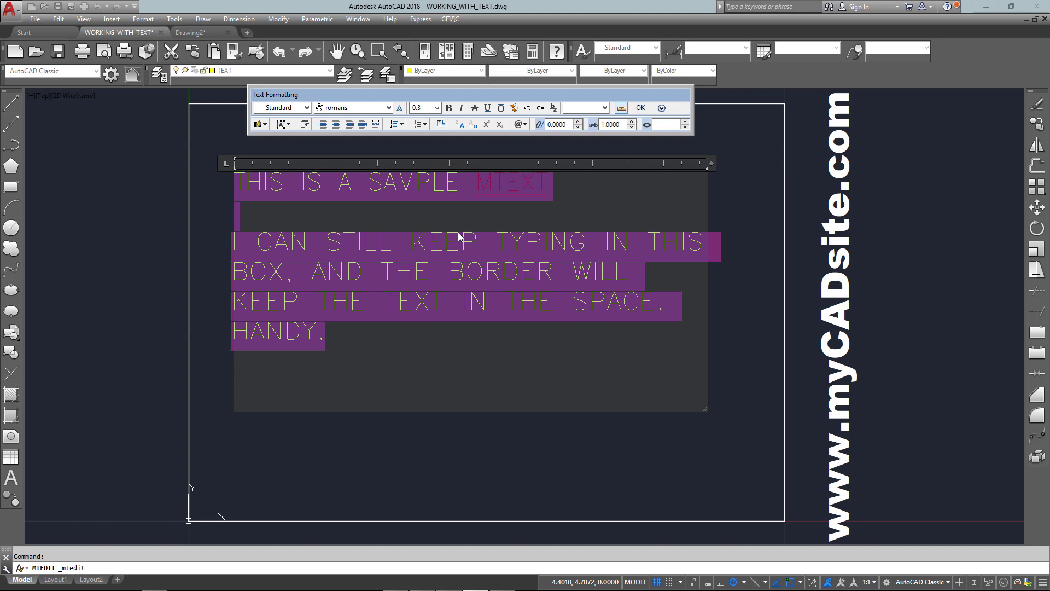
{"action": "left_click", "coordinate": [348, 125]}
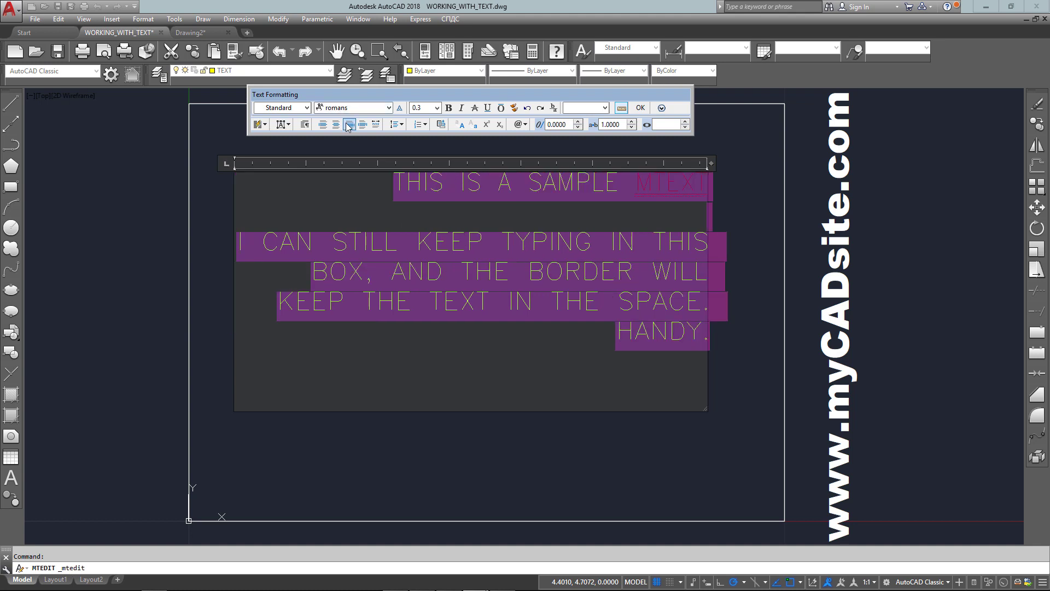
{"action": "left_click", "coordinate": [376, 125]}
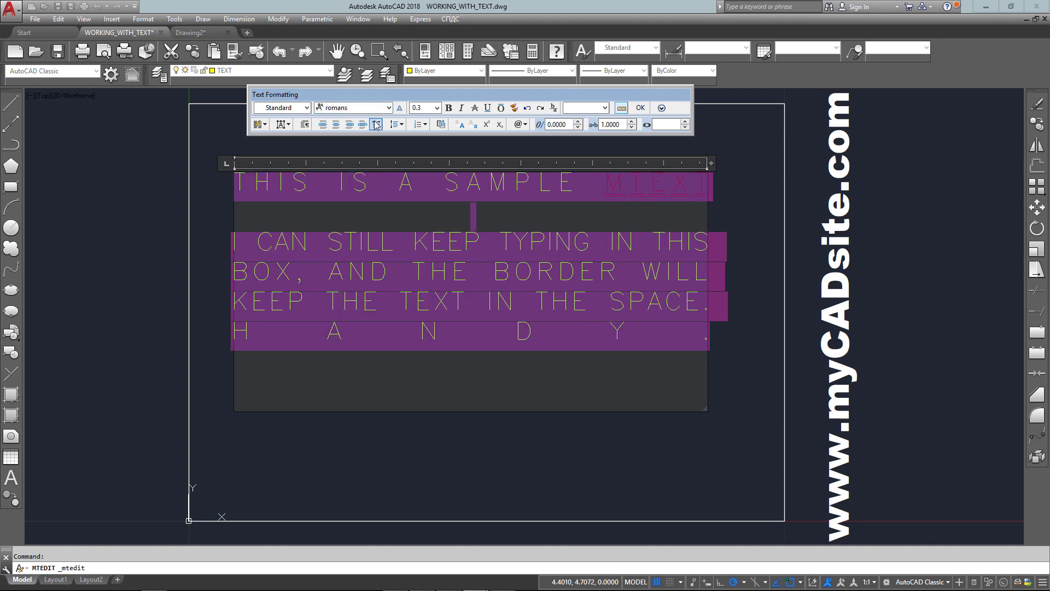
{"action": "left_click", "coordinate": [527, 423]}
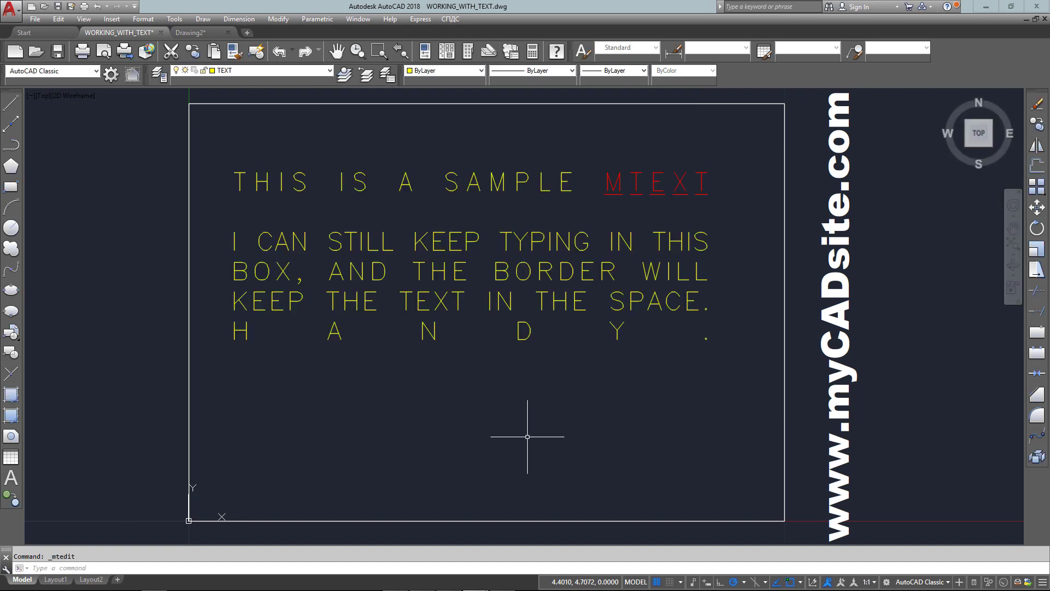
- Edit the multiline text again, set all of it to left alignment, and finish editing
{"action": "double_click", "coordinate": [618, 333]}
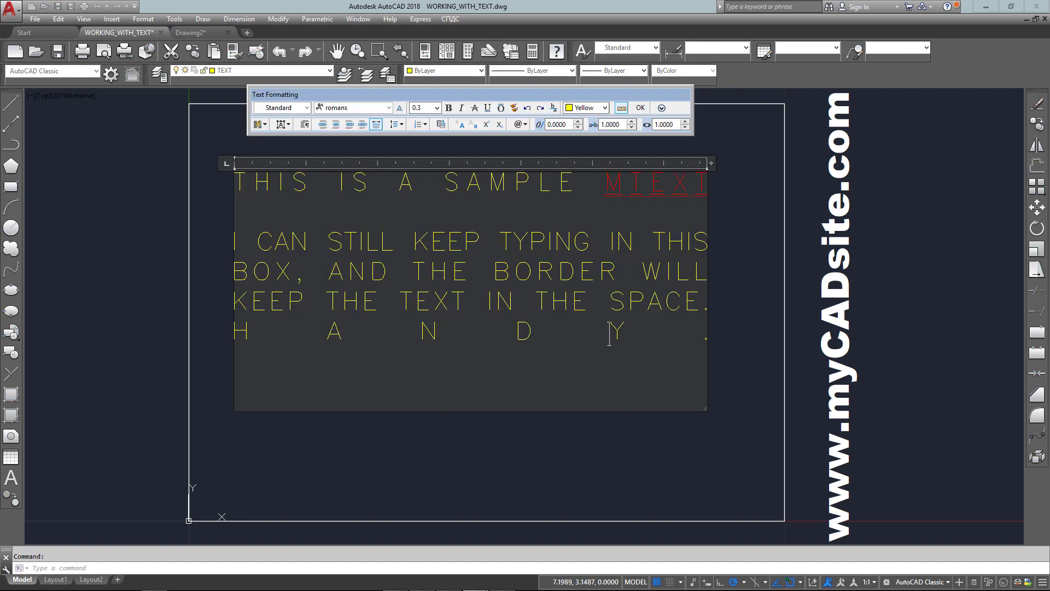
{"action": "key", "text": "ctrl+a"}
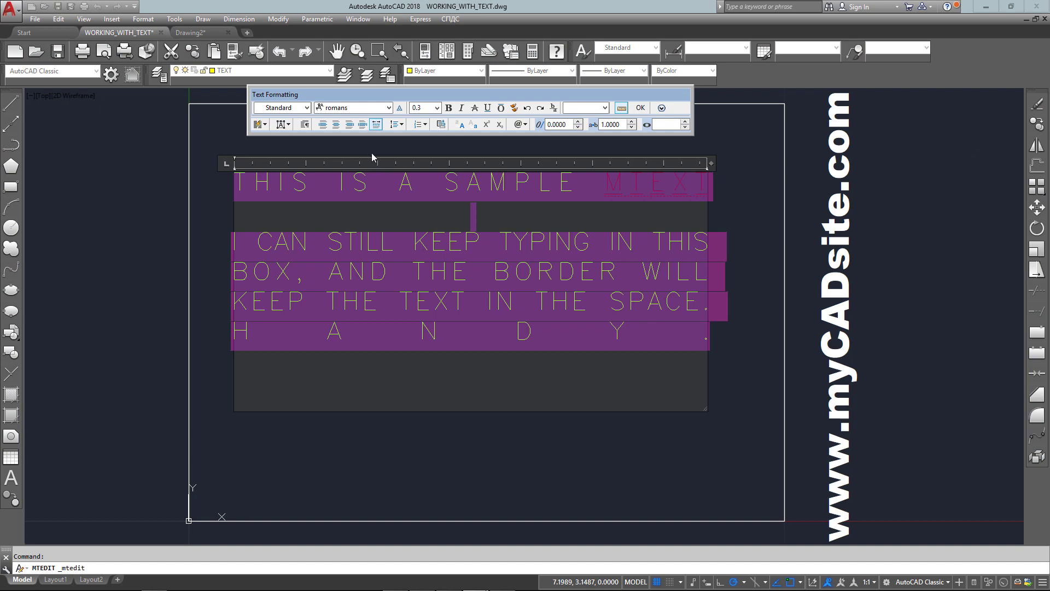
{"action": "left_click", "coordinate": [336, 124]}
{"action": "left_click", "coordinate": [322, 124]}
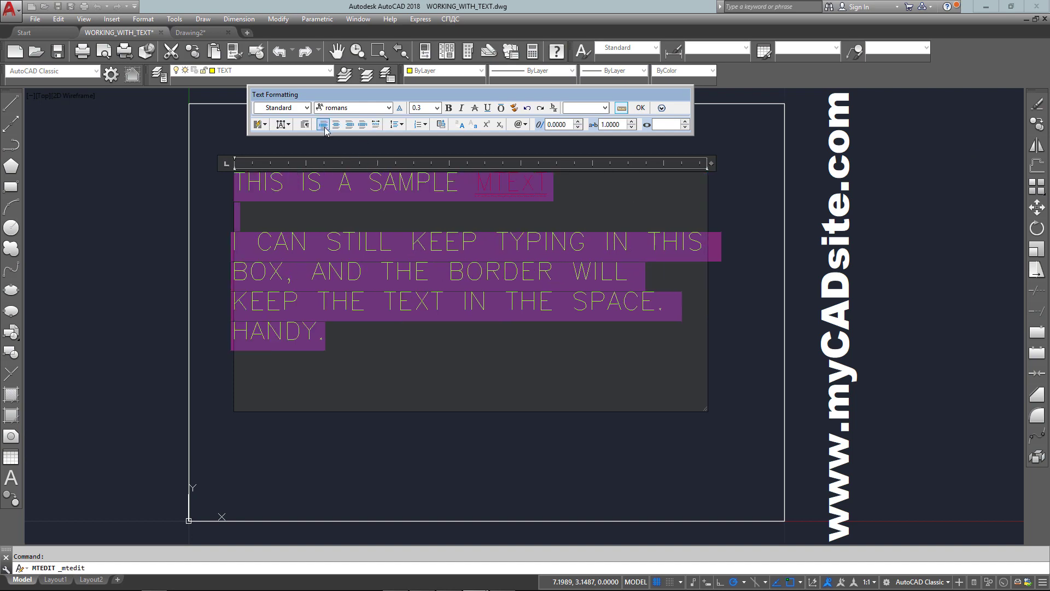
{"action": "left_click", "coordinate": [506, 440]}
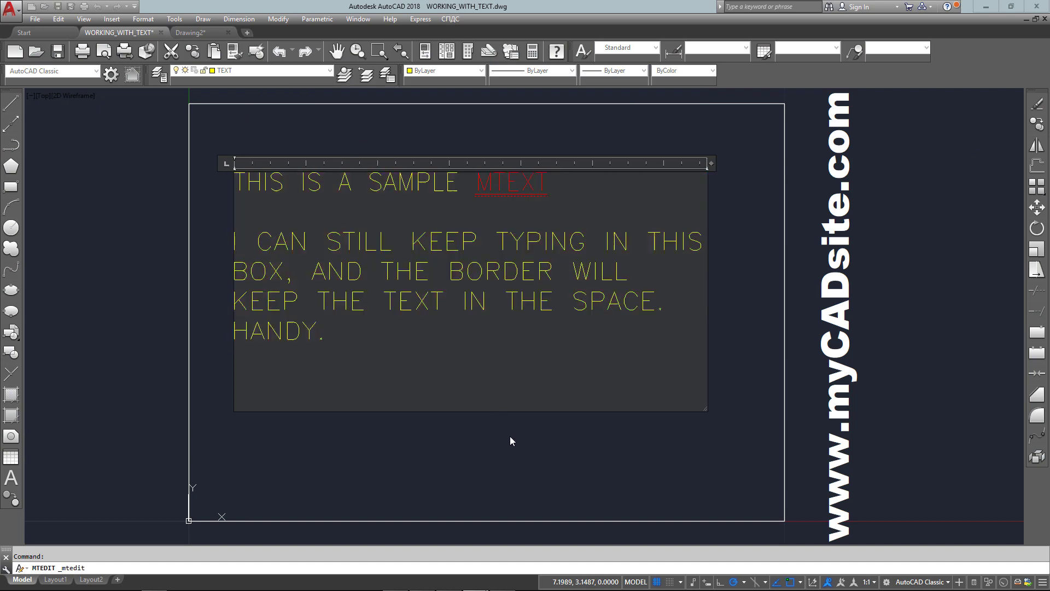
- Stretch the multiline text box's bottom edge downward, adjust its width until it ends slightly past the word MTEXT, and deselect the text
{"action": "left_click", "coordinate": [564, 288]}
{"action": "left_click", "coordinate": [709, 171]}
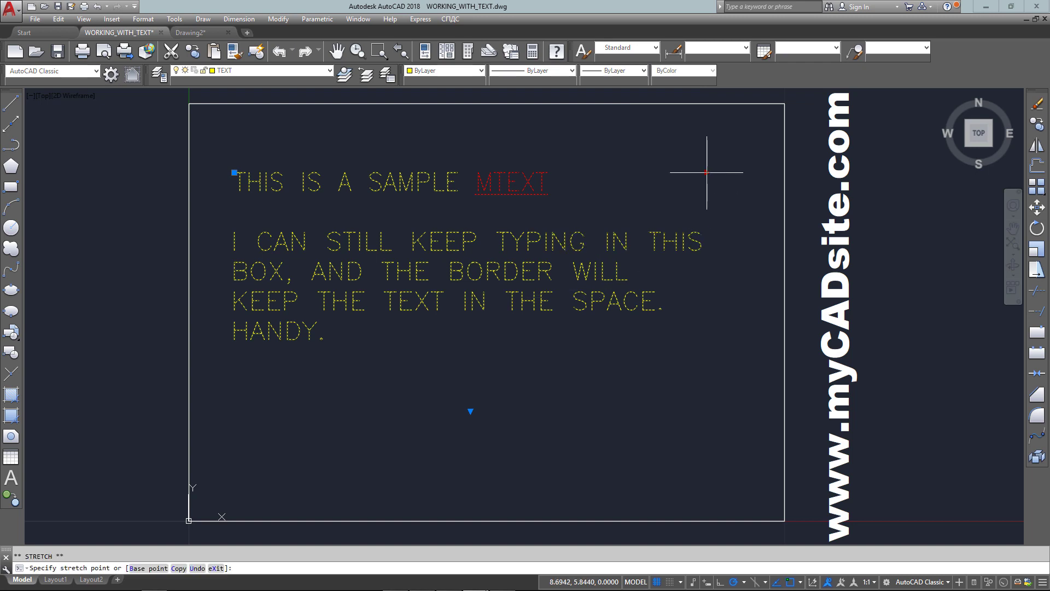
{"action": "left_click", "coordinate": [609, 172]}
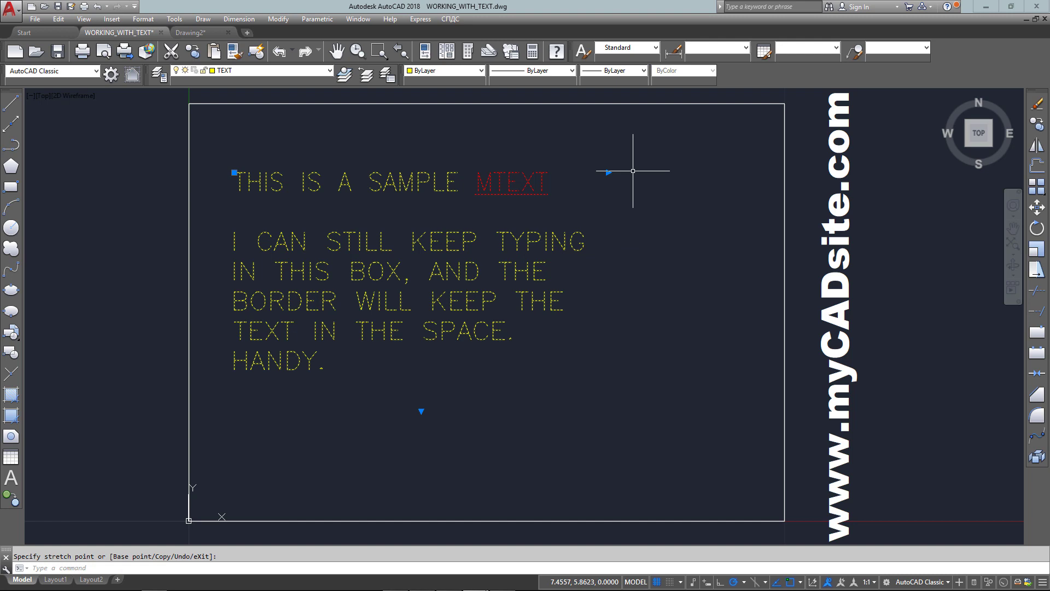
{"action": "left_click", "coordinate": [609, 173]}
{"action": "left_click", "coordinate": [686, 173]}
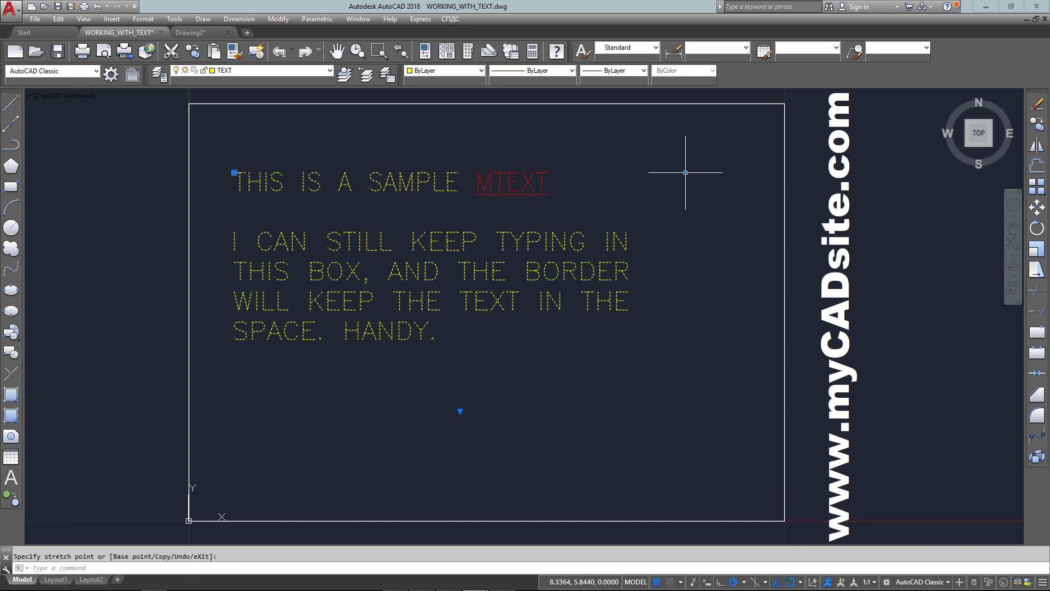
{"action": "left_click", "coordinate": [460, 476]}
{"action": "left_click", "coordinate": [686, 173]}
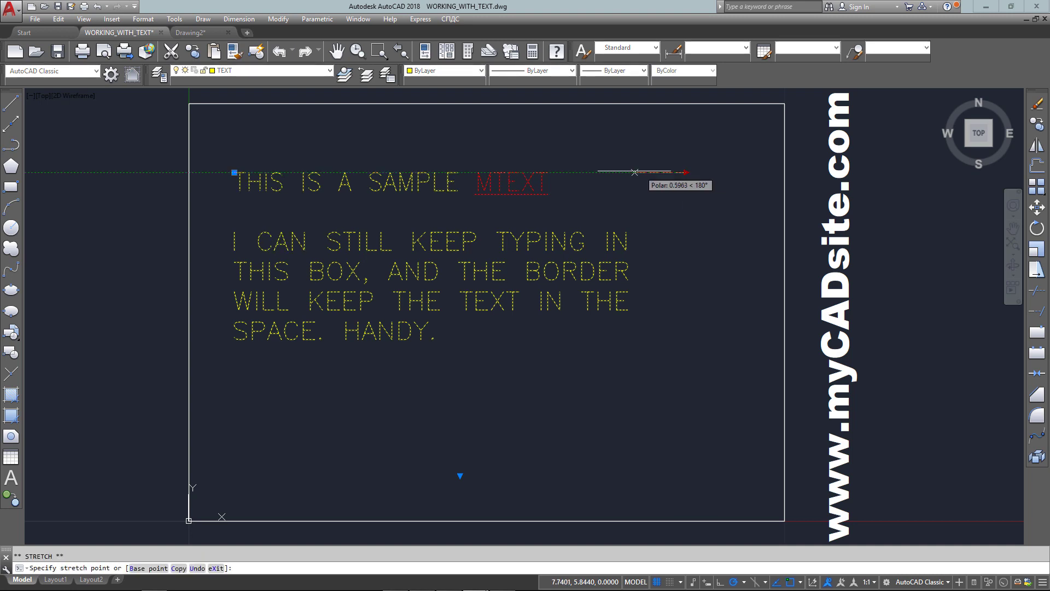
{"action": "left_click", "coordinate": [579, 172]}
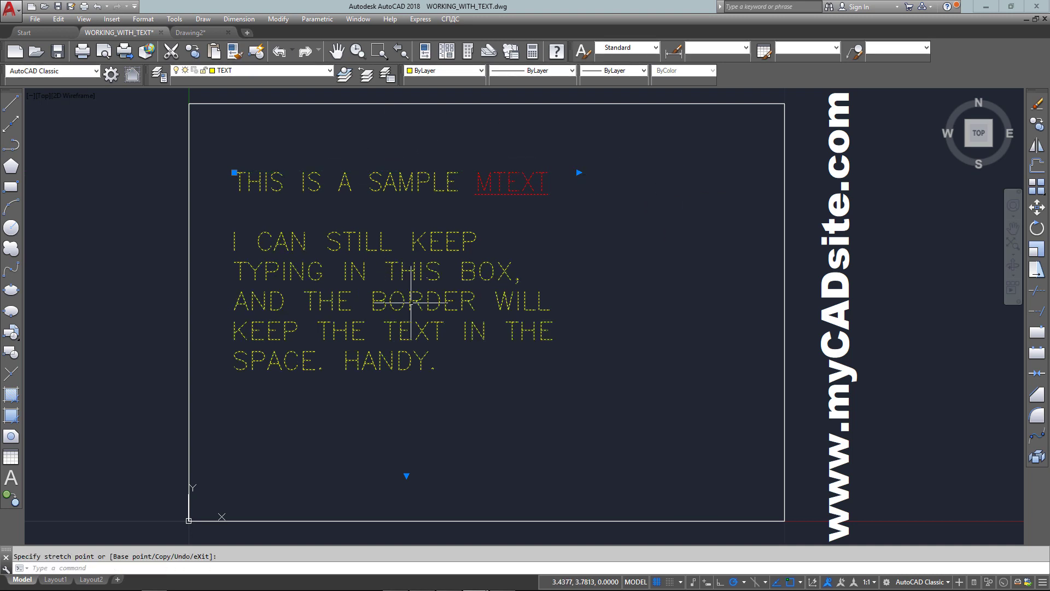
{"action": "key", "text": "Escape"}
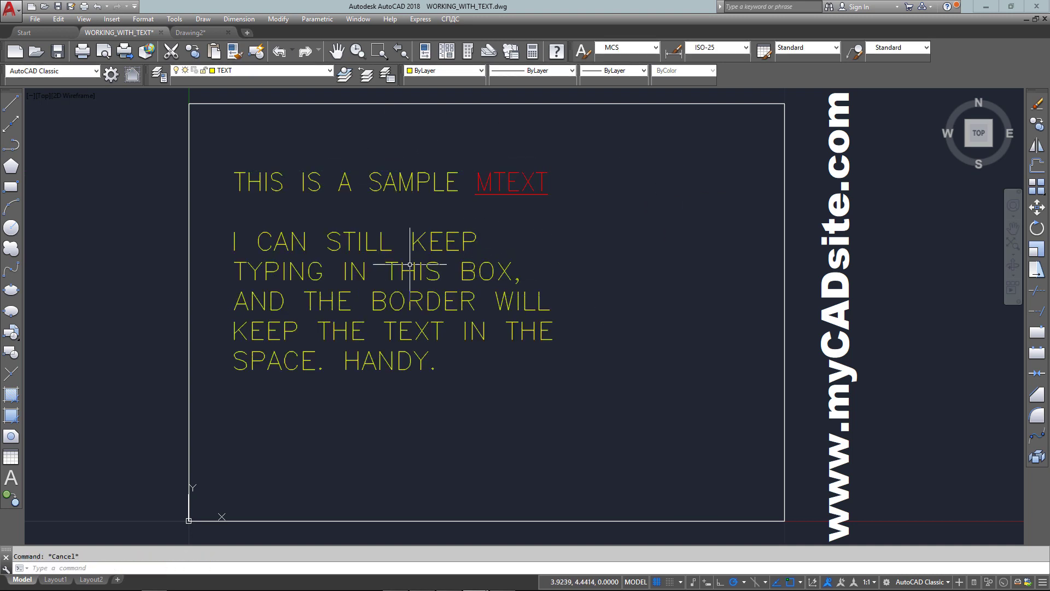
{"action": "key", "text": "Escape"}
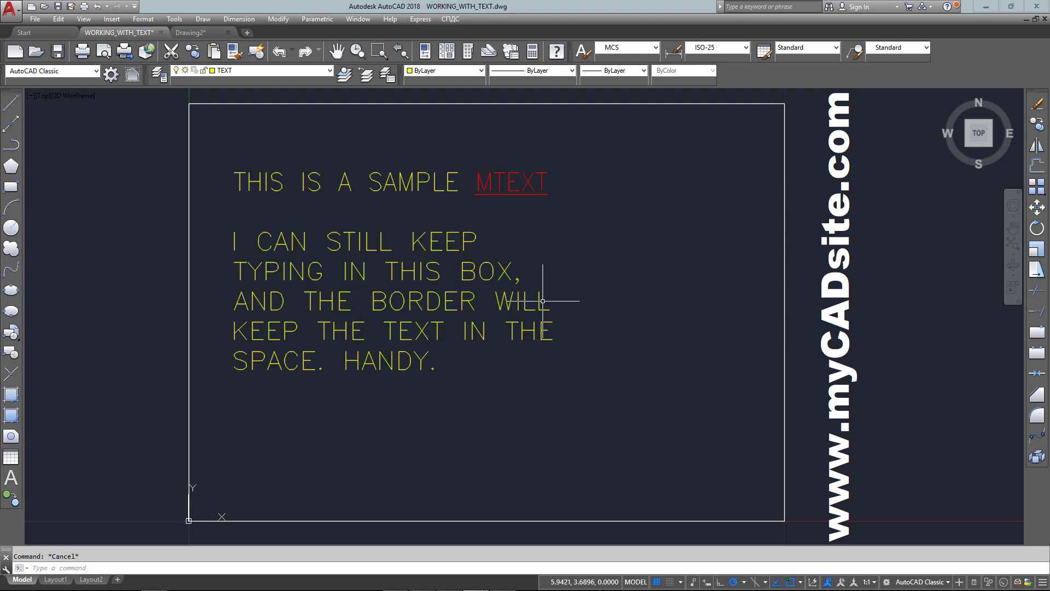